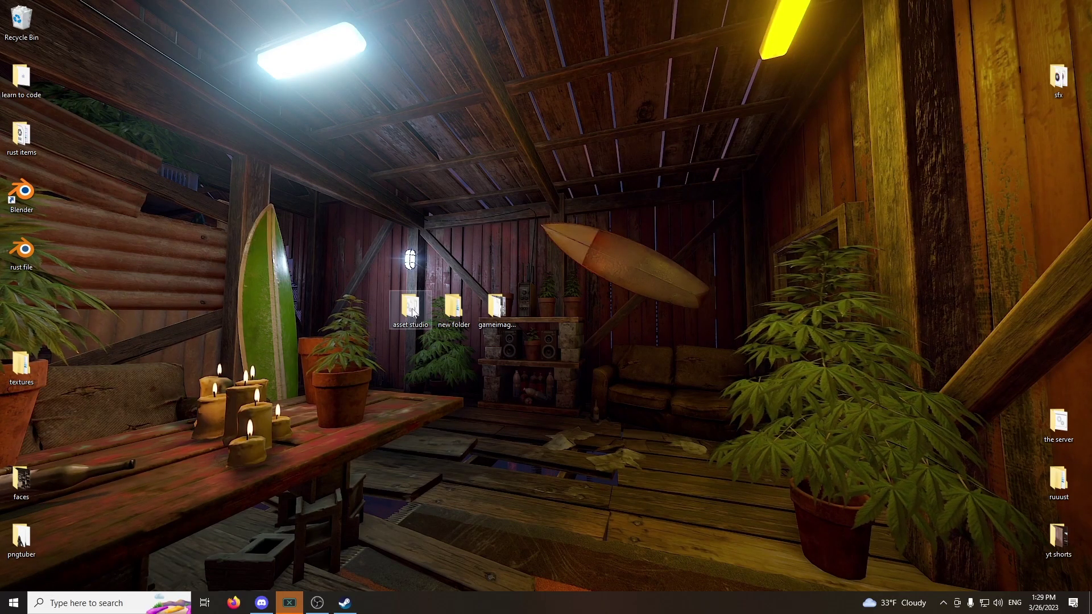
Launch AssetStudioGUI from the asset studio folder.
double_click(412, 309)
left_click(238, 269)
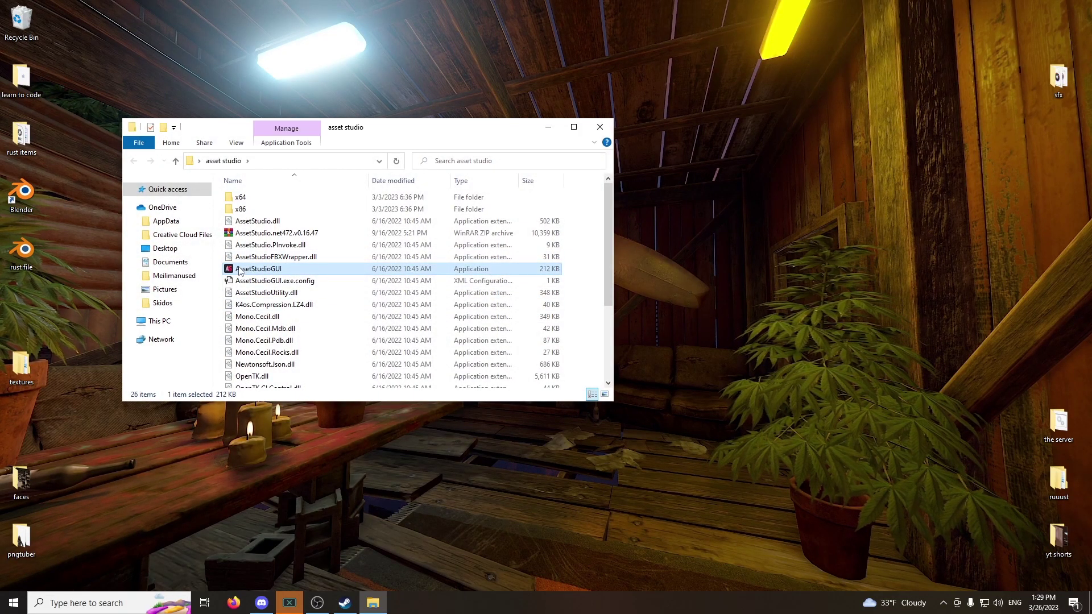
double_click(239, 269)
Load the Desktop's new folder\shared folder, bringing in 7 asset files.
left_click(200, 115)
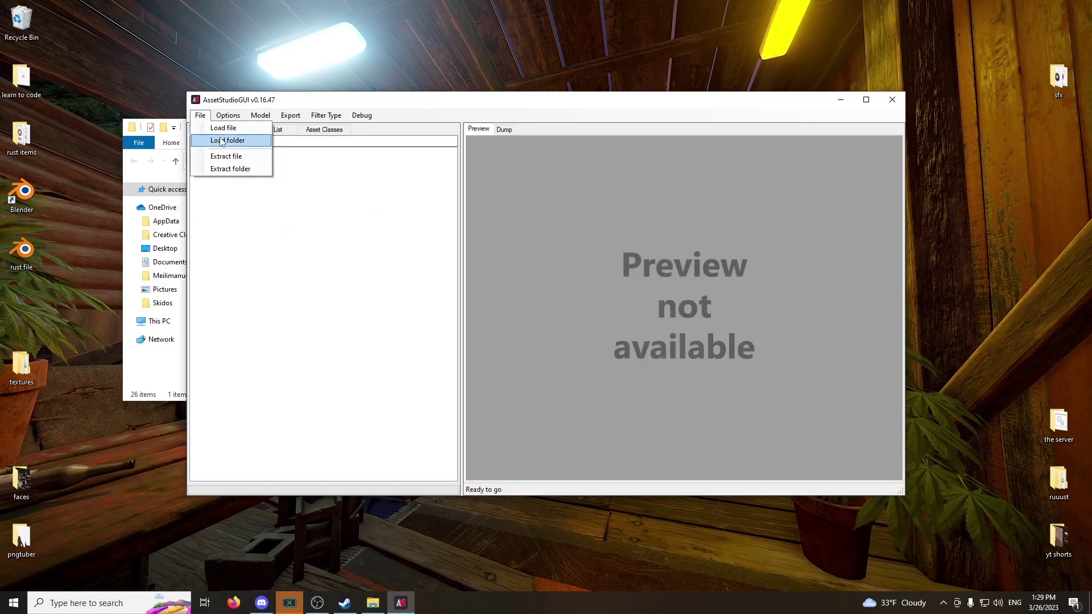
left_click(221, 140)
left_click(233, 243)
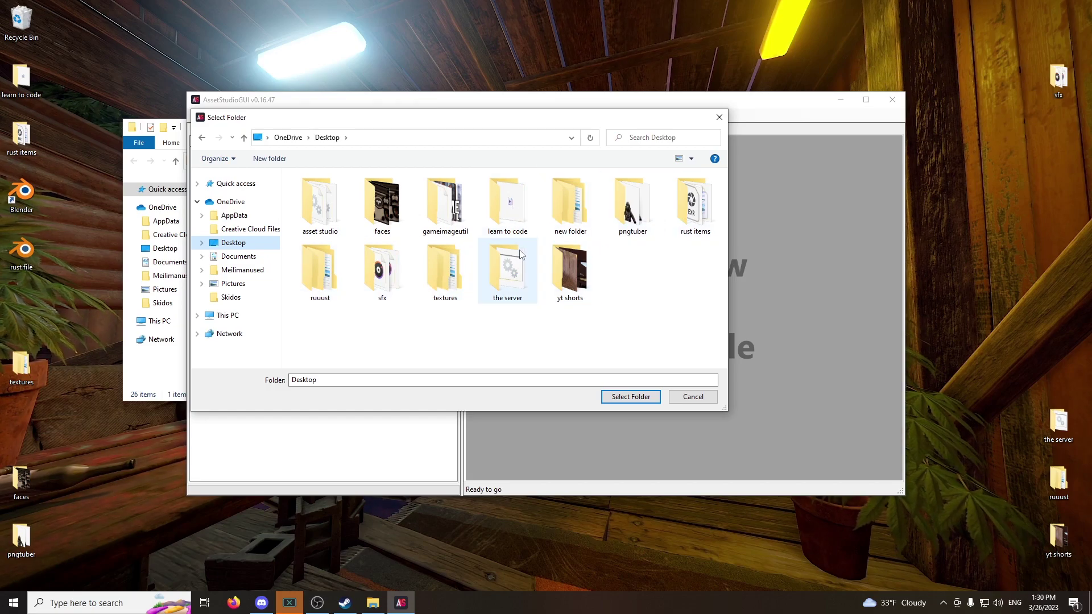
double_click(570, 206)
left_click(439, 194)
left_click(622, 397)
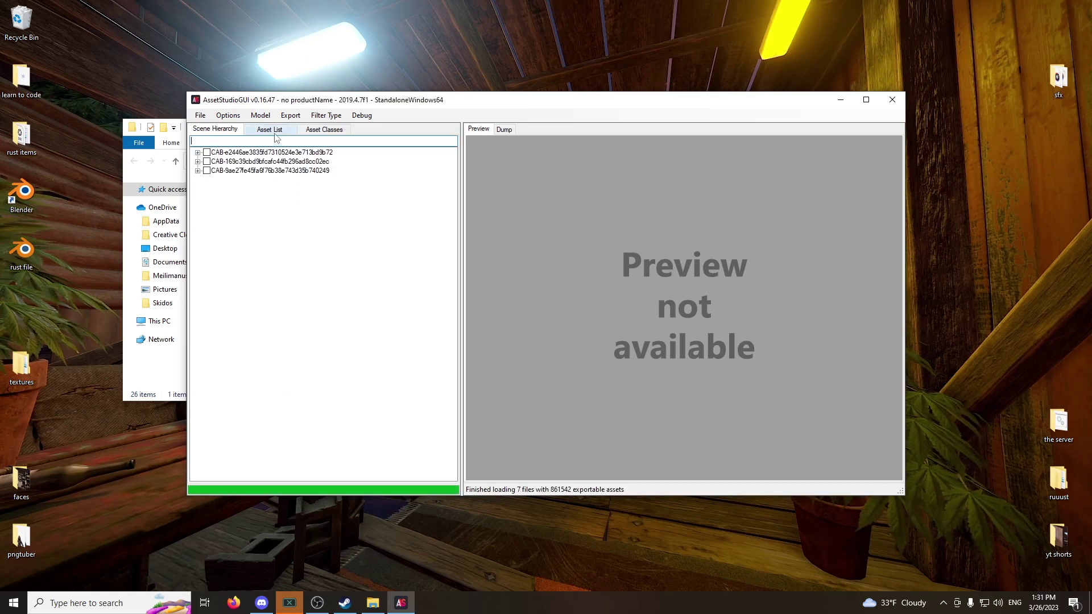
Show the flat asset list filtered to Mesh assets.
left_click(271, 130)
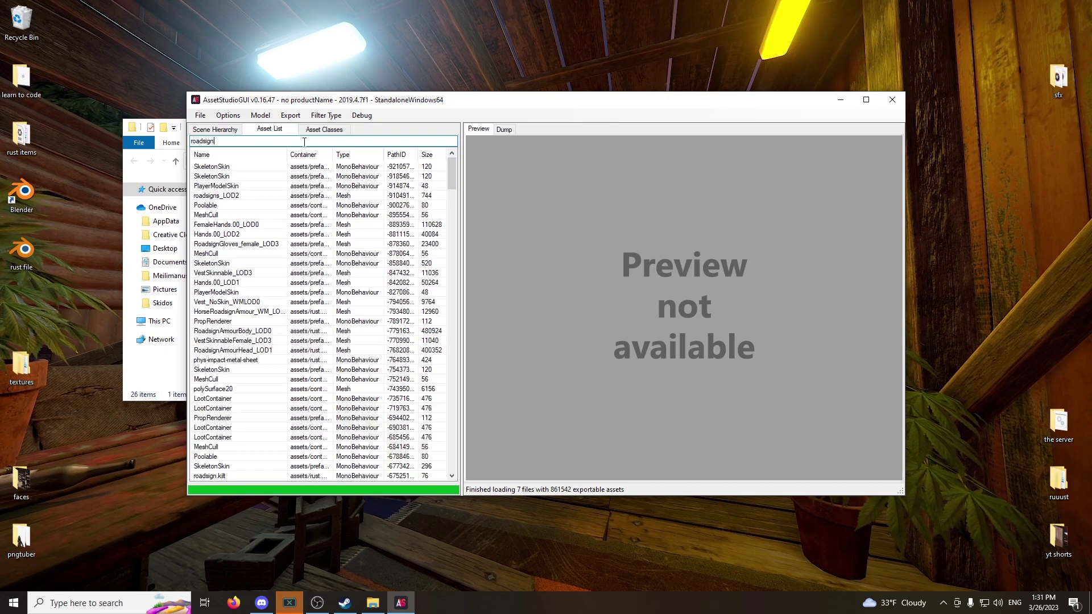
left_click(326, 115)
left_click(341, 240)
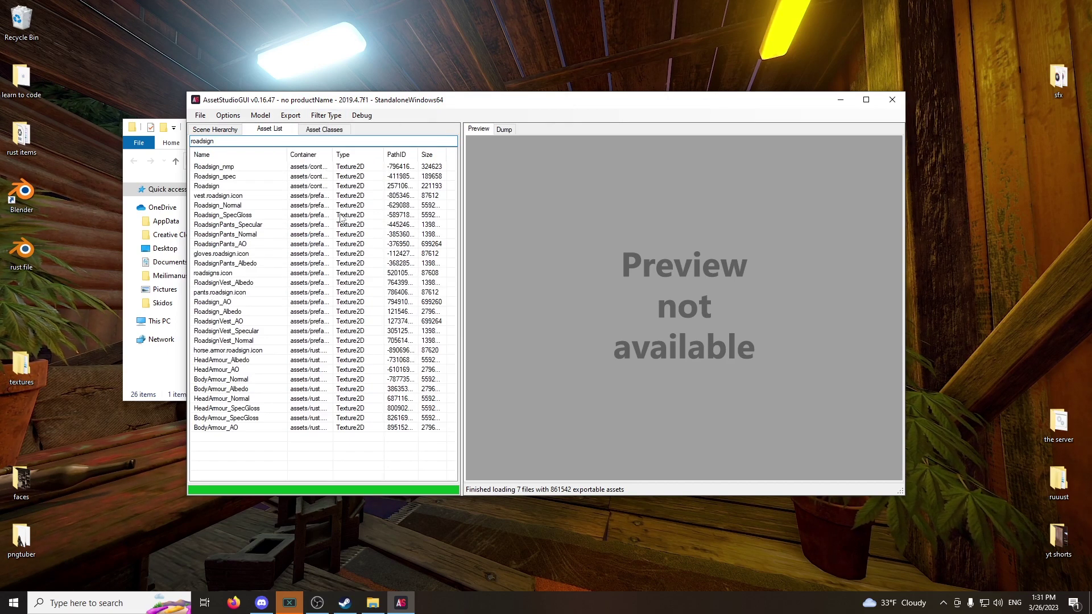
left_click(326, 115)
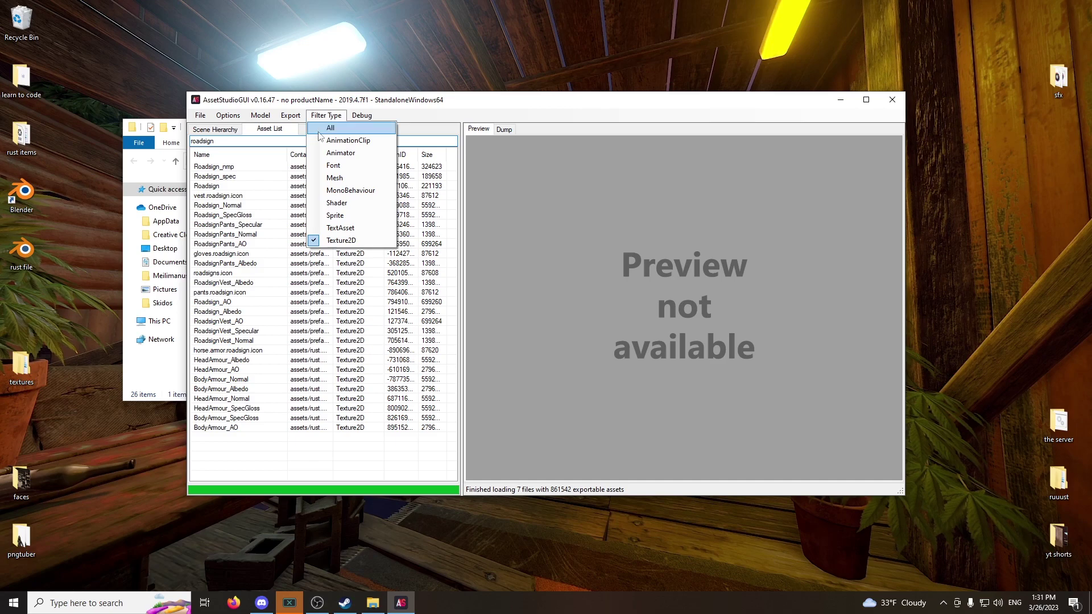
left_click(337, 178)
Preview the roadsign meshes one by one, stopping at Skirt_NonSkinnable_LOD2.
left_click(230, 166)
key("Down")
key("Down")
key("Down")
key("Down")
key("Down")
key("Down")
key("Down")
key("Down")
key("Down")
key("Down")
key("Down")
key("Down")
key("Down")
key("Down")
key("Down")
key("Down")
key("Down")
key("Down")
key("Down")
key("Down")
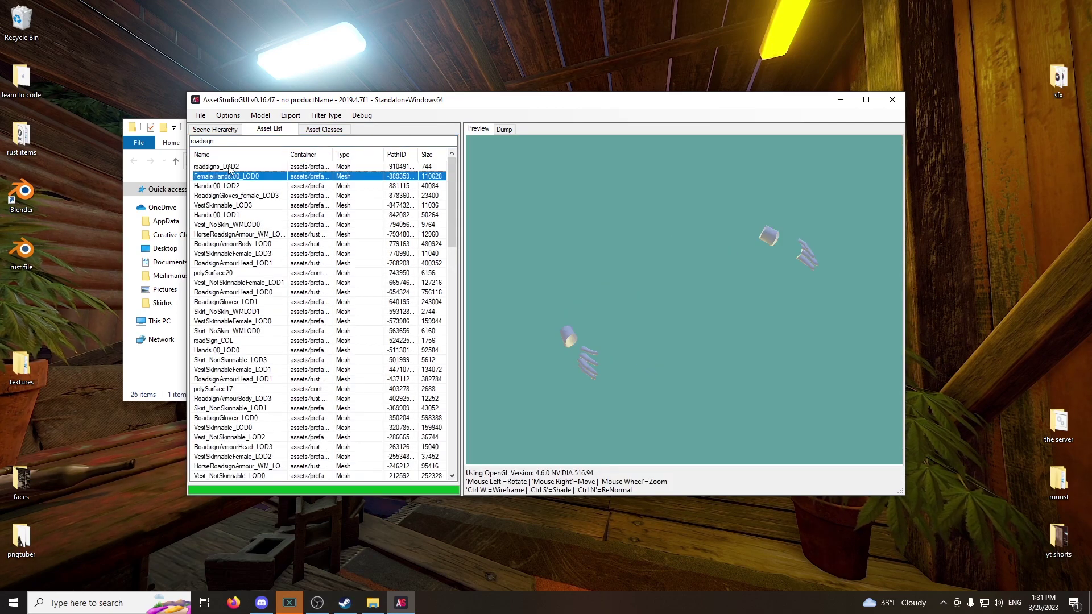
key("Down")
key("Down")
key("Down")
key("Down")
key("Down")
key("Down")
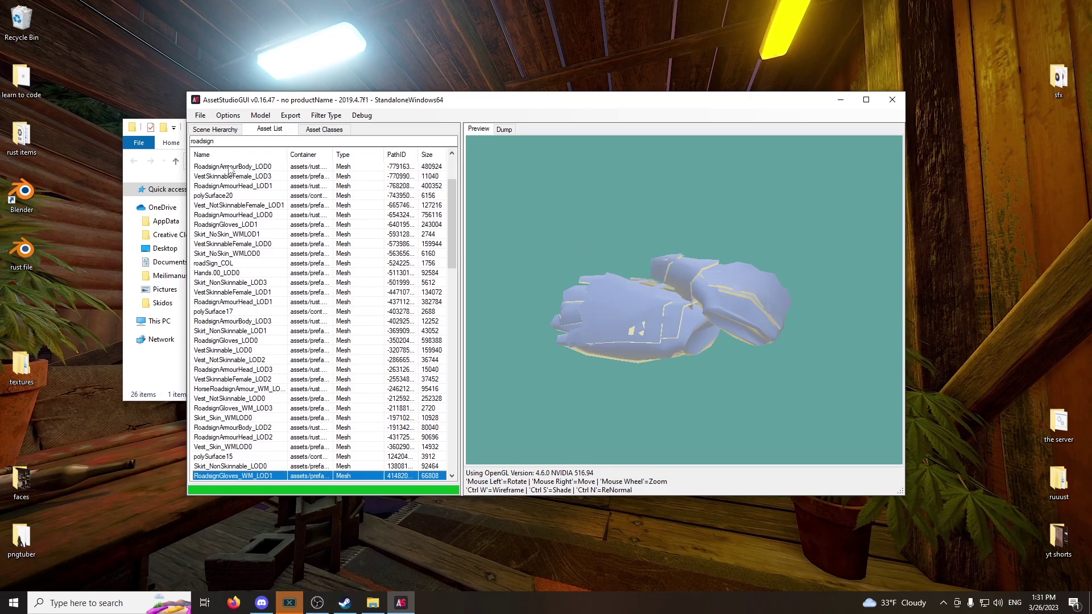
key("Down")
key("Down")
key("Down")
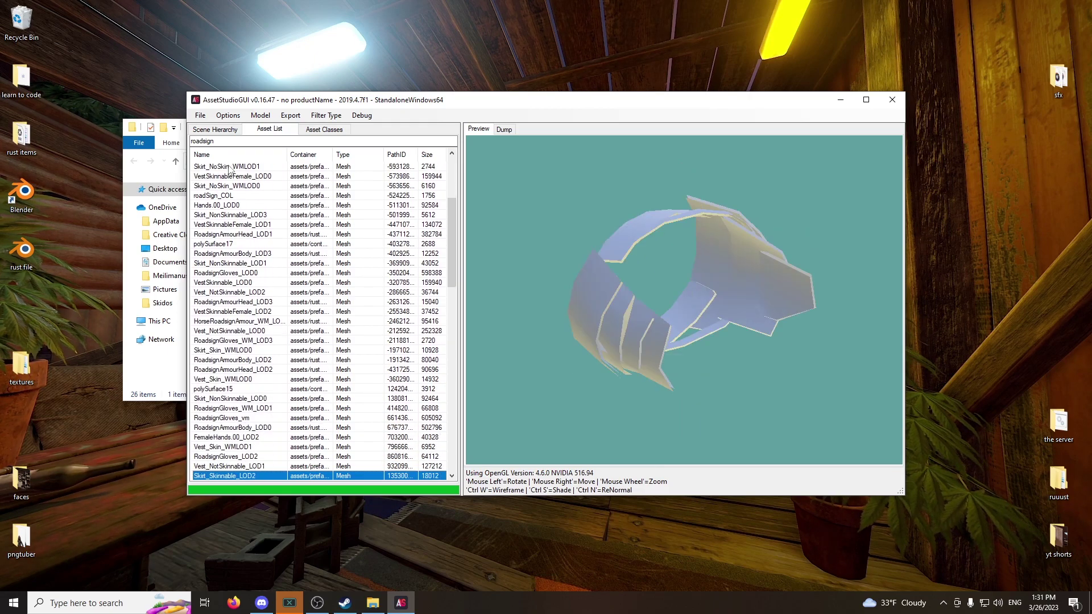
key("Down")
key("Down")
key("Down")
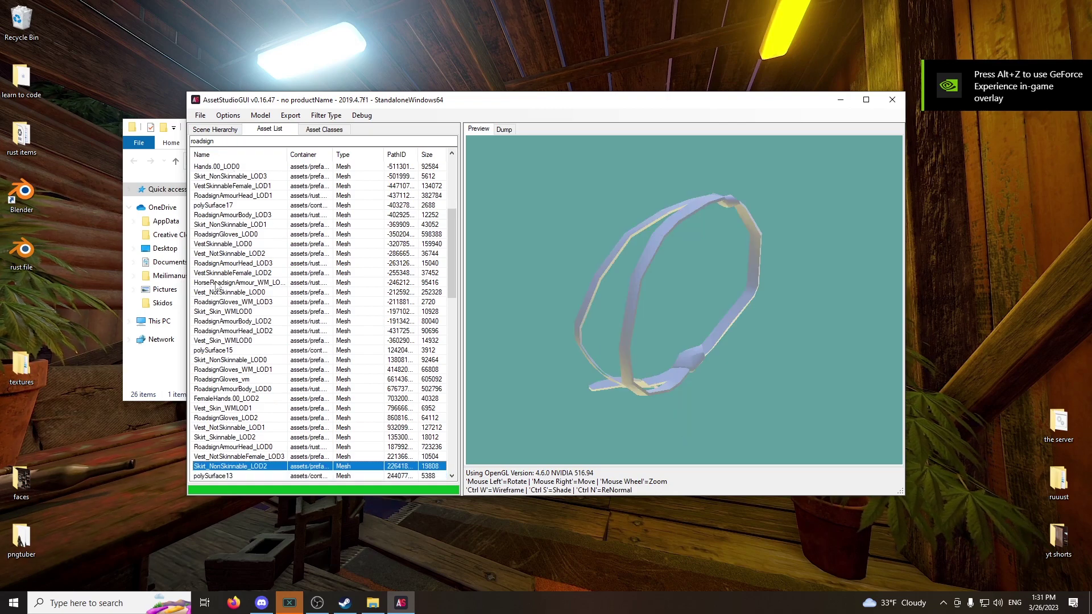
Check RoadsignPants and all its parts in the scene hierarchy.
right_click(231, 471)
left_click(262, 495)
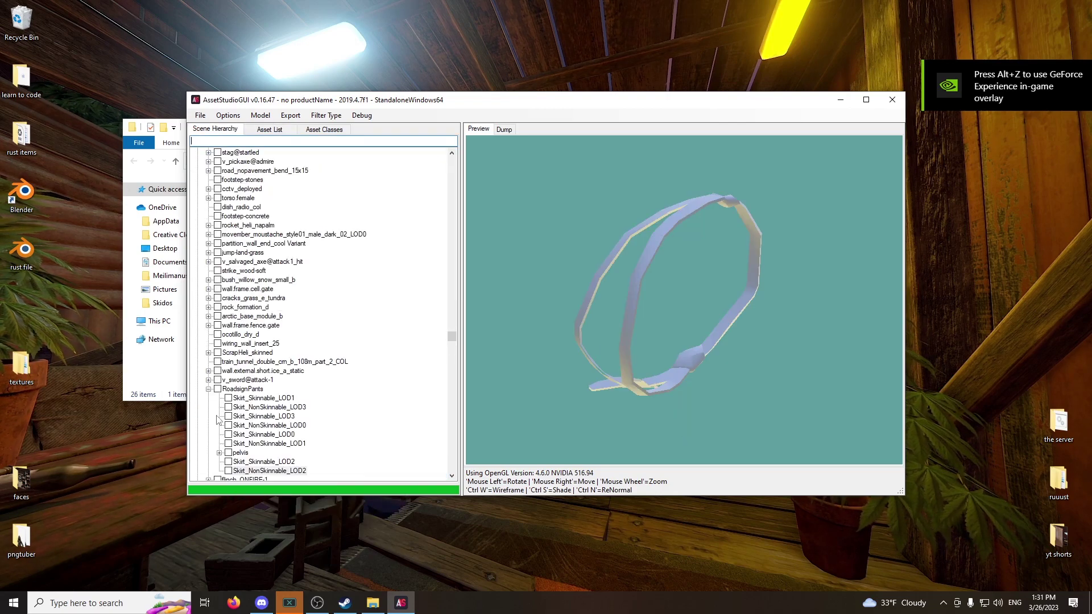
left_click(218, 389)
Export the selected RoadsignPants model into a new Desktop folder 'roadsign kilt'.
left_click(260, 115)
left_click(288, 139)
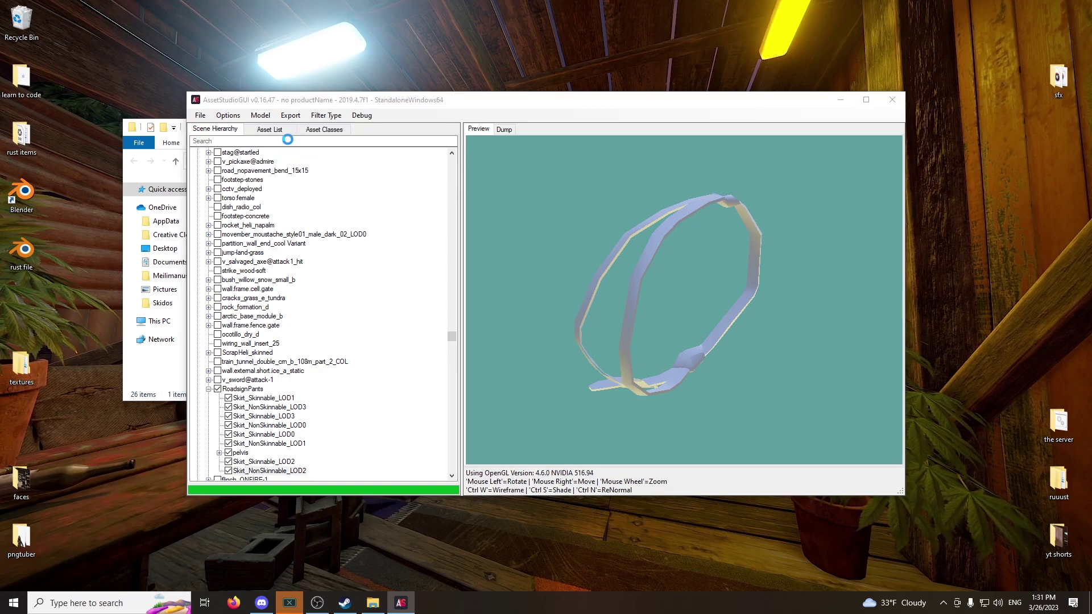
left_click(231, 242)
right_click(404, 316)
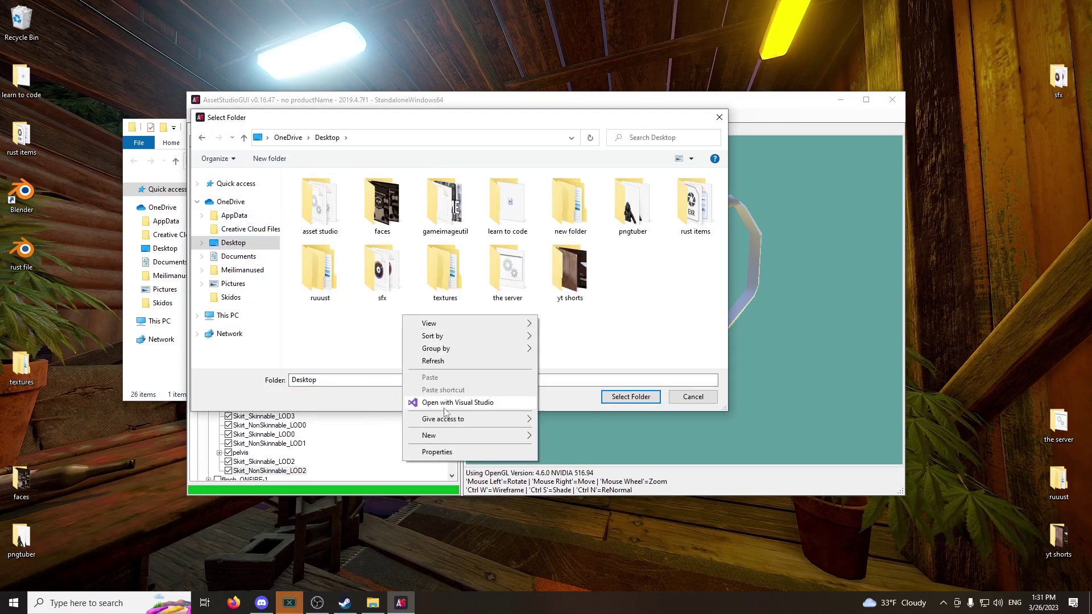
mouse_move(441, 435)
left_click(572, 435)
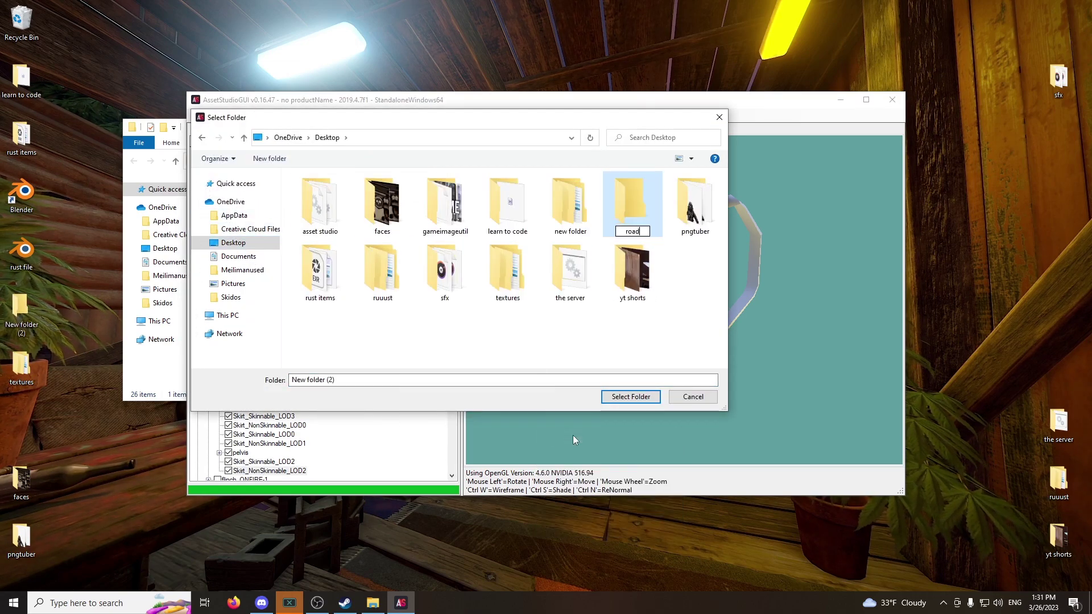
key("Return")
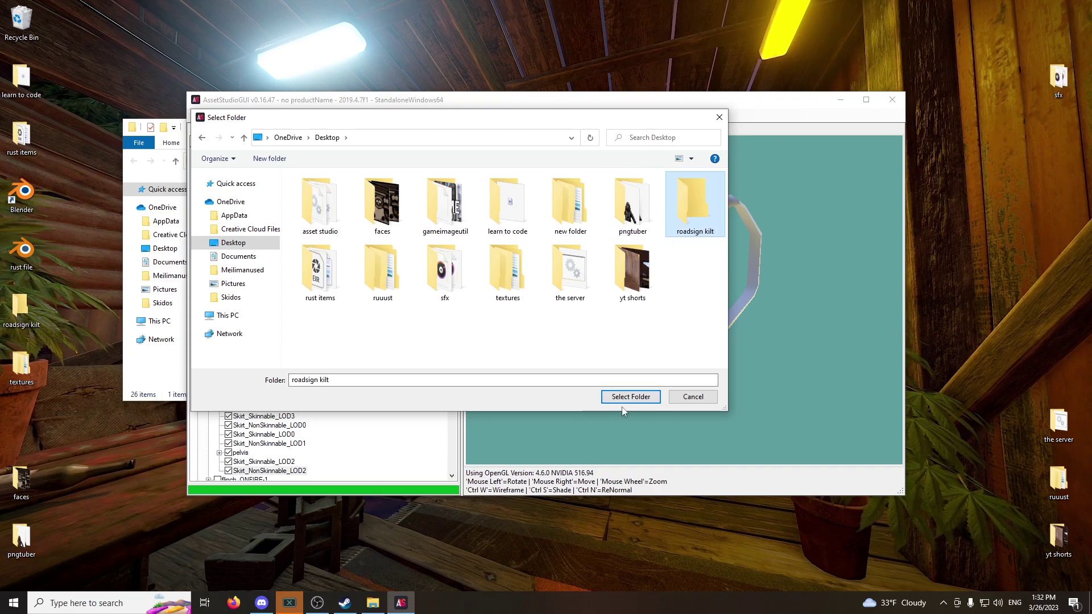
left_click(629, 398)
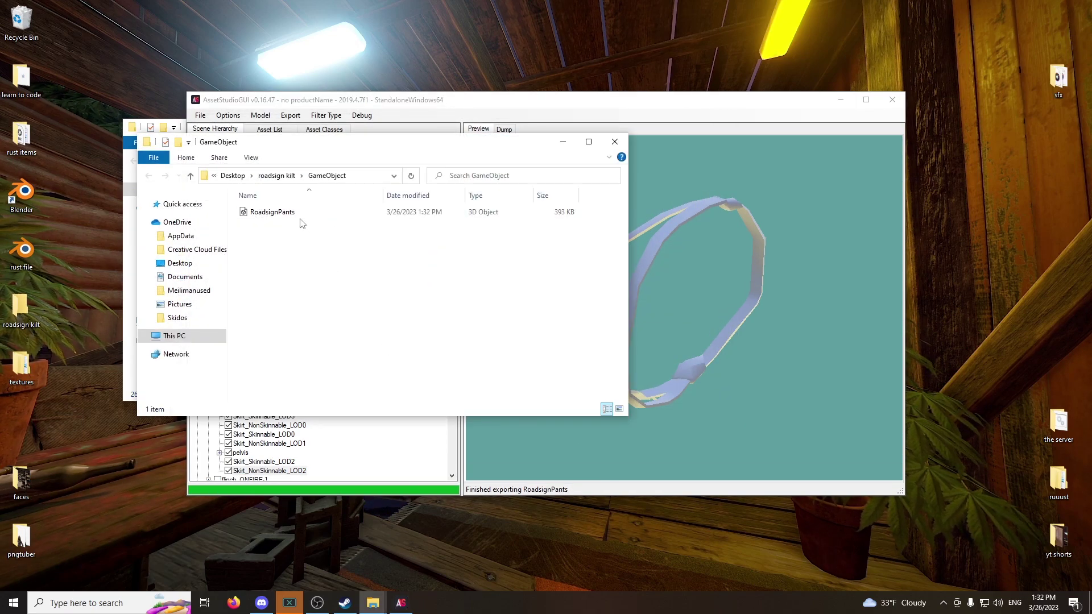
left_click(615, 141)
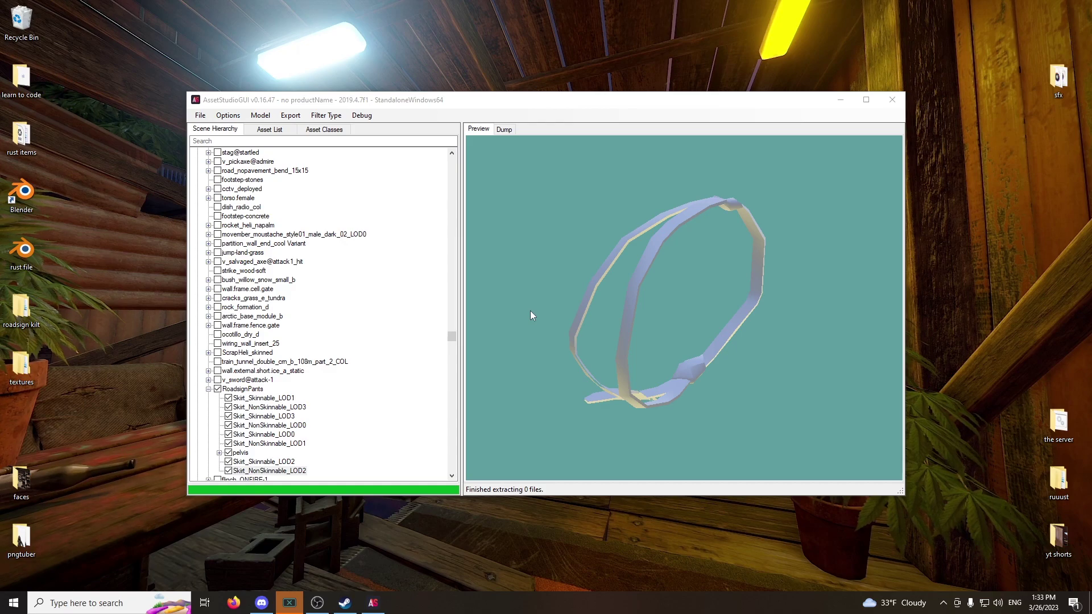
Start Extract folder and copy Rust's install path from Steam's Local Files settings.
left_click(201, 115)
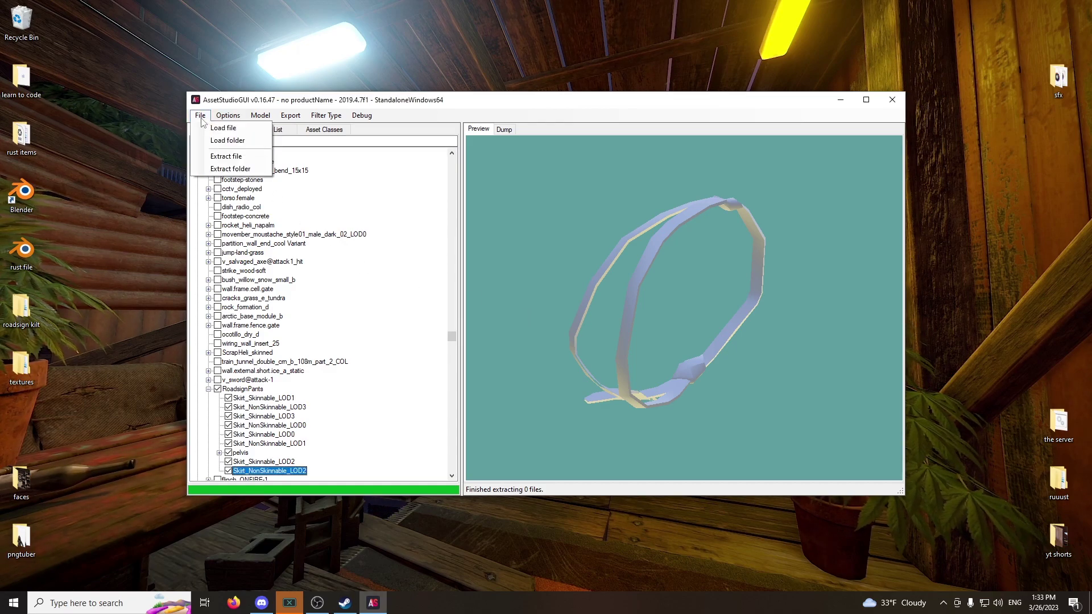
left_click(231, 169)
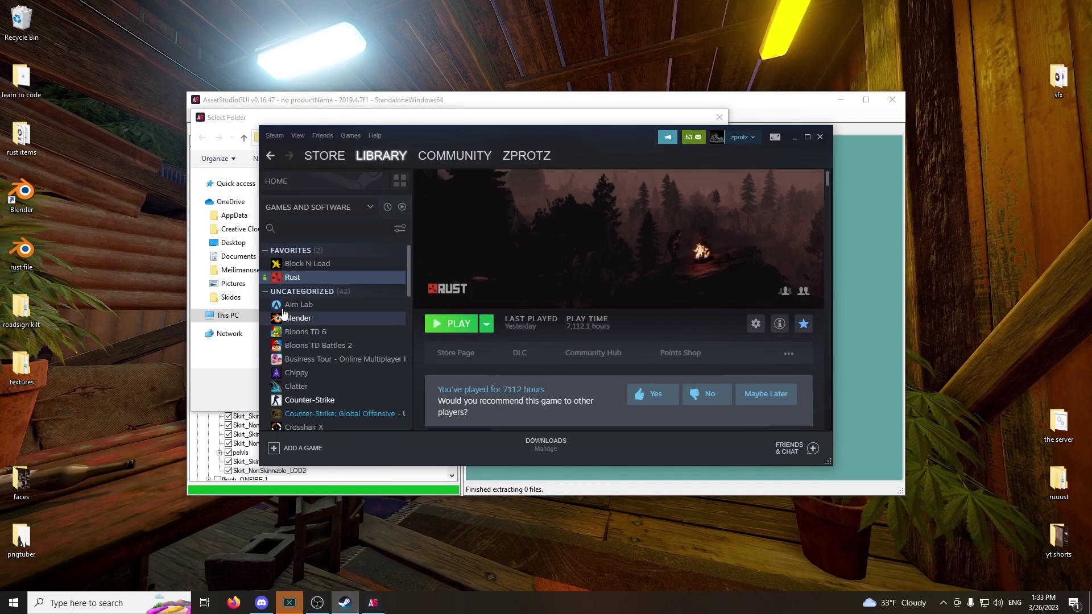
right_click(287, 278)
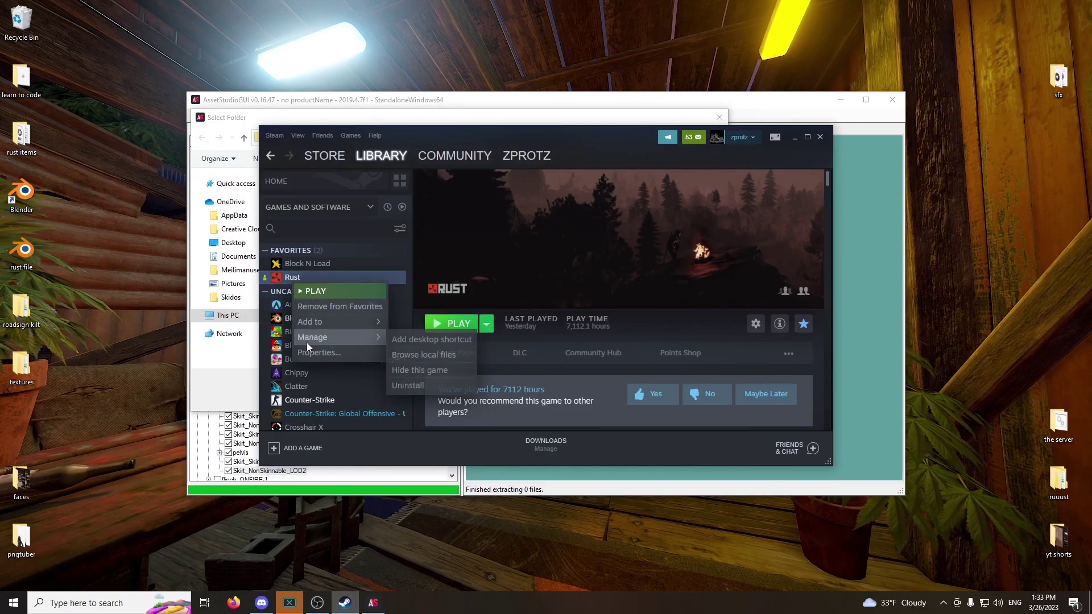
left_click(308, 345)
left_click(337, 226)
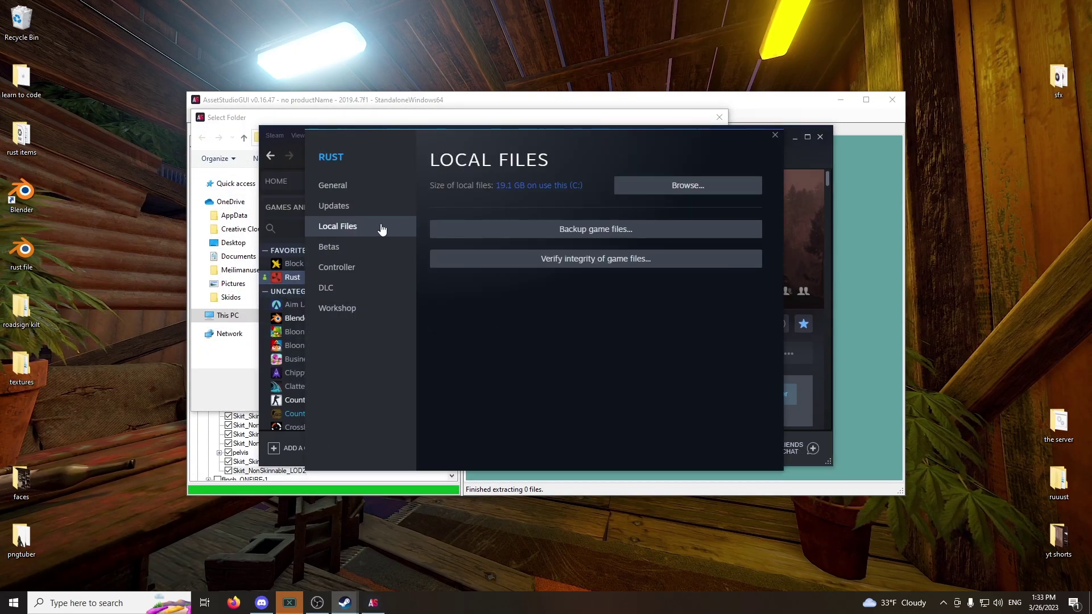
left_click(648, 188)
left_click(357, 161)
key("ctrl+c")
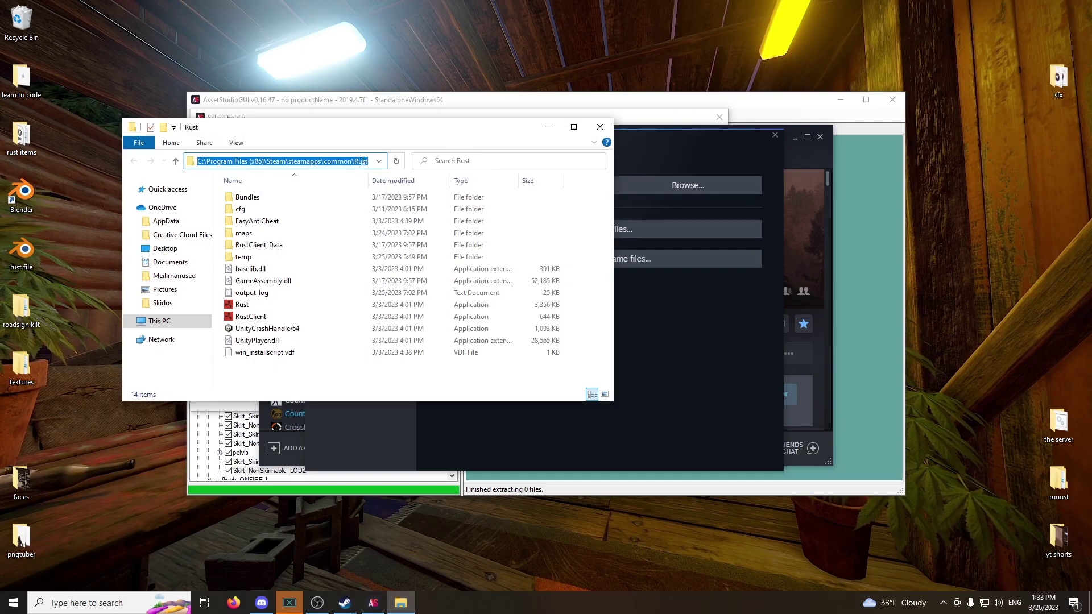
left_click(599, 126)
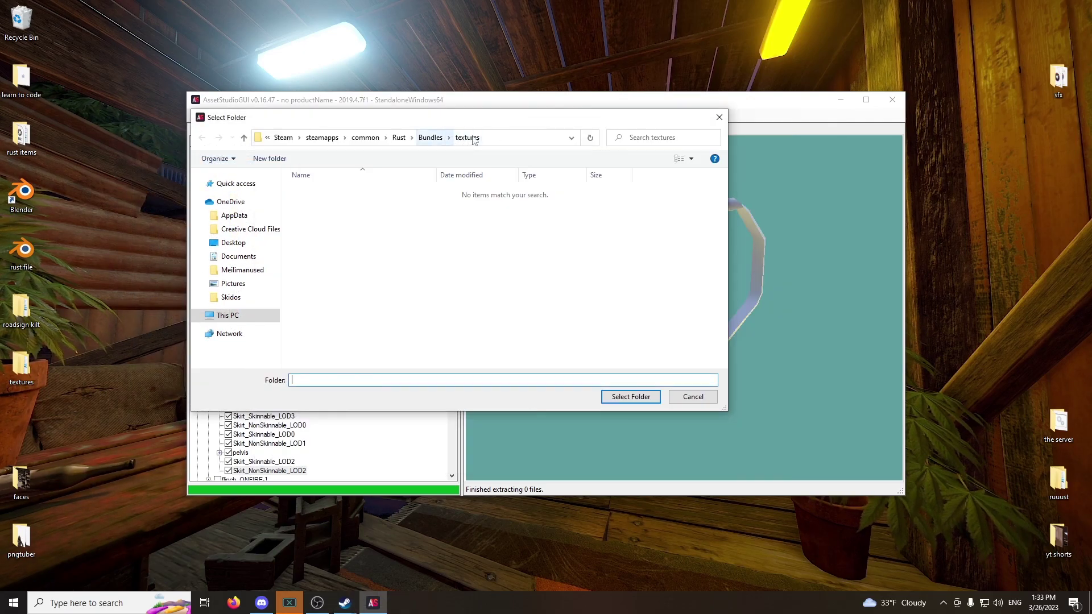
Paste the Rust path and choose Bundles\textures as the folder to extract.
left_click(504, 134)
key("ctrl+v")
key("Return")
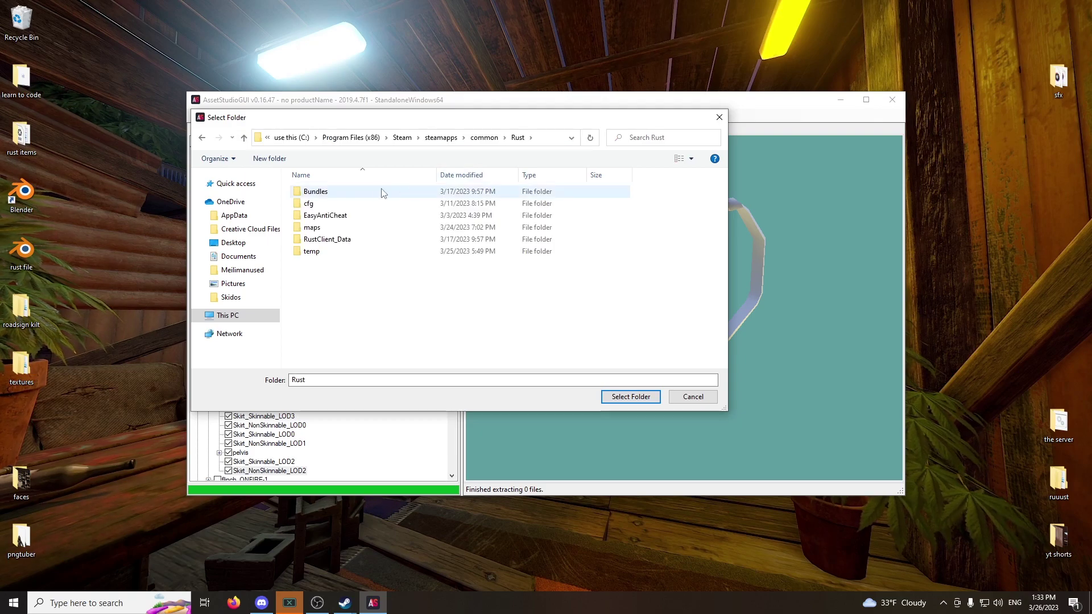
left_click(364, 193)
double_click(364, 195)
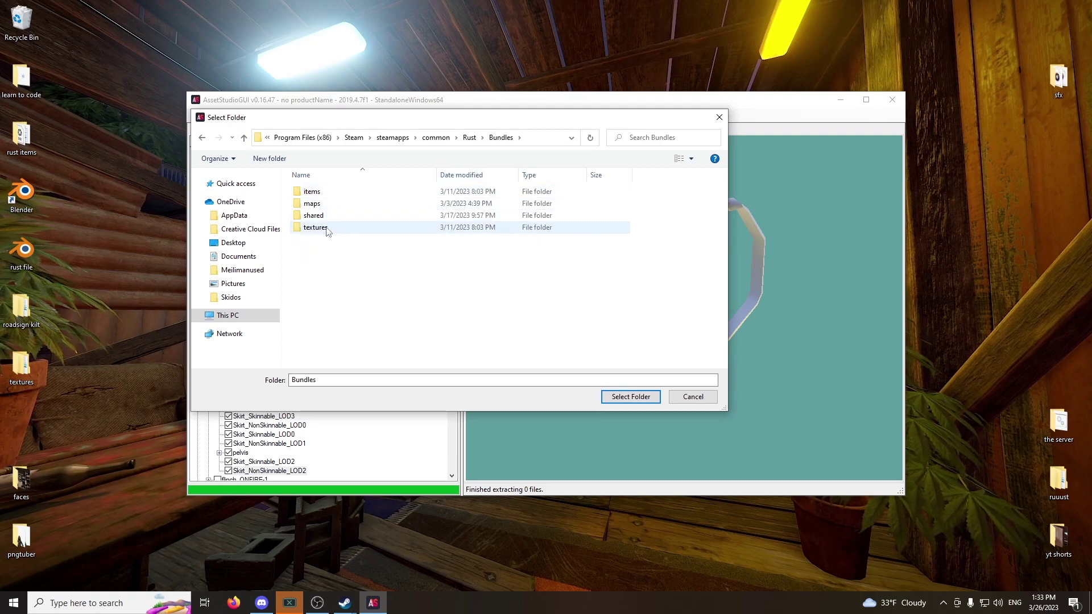
left_click(327, 228)
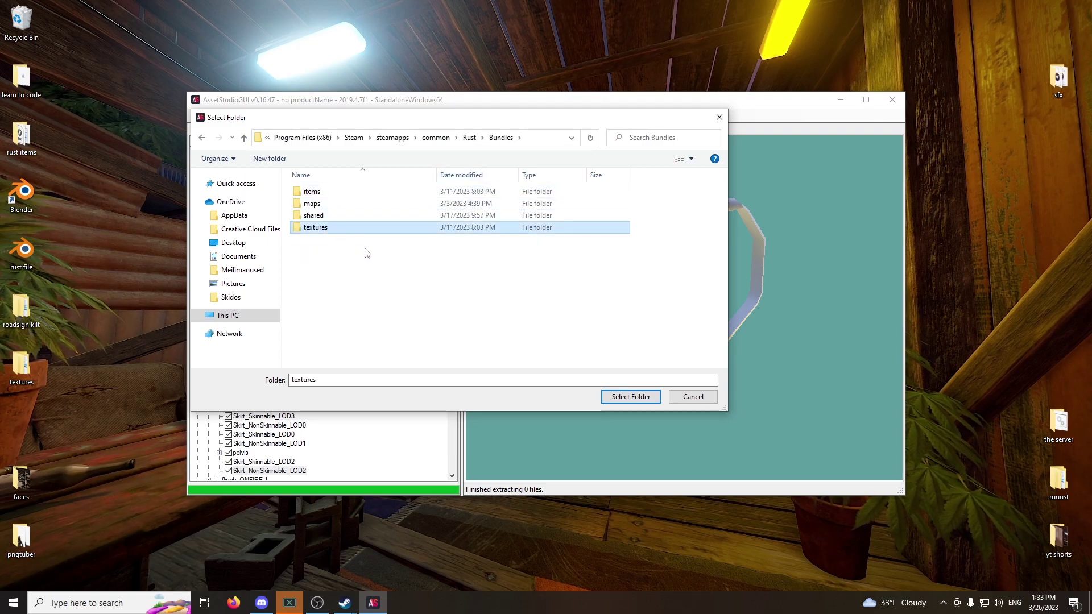
left_click(630, 397)
Create a new folder on the Desktop in the save-folder picker.
left_click(233, 243)
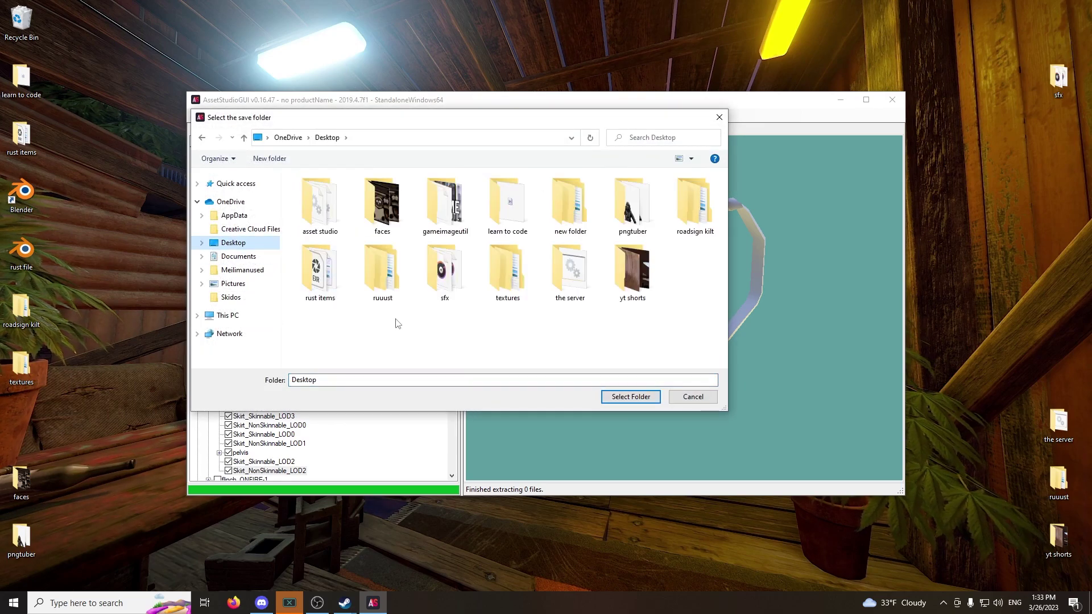
right_click(460, 335)
mouse_move(512, 464)
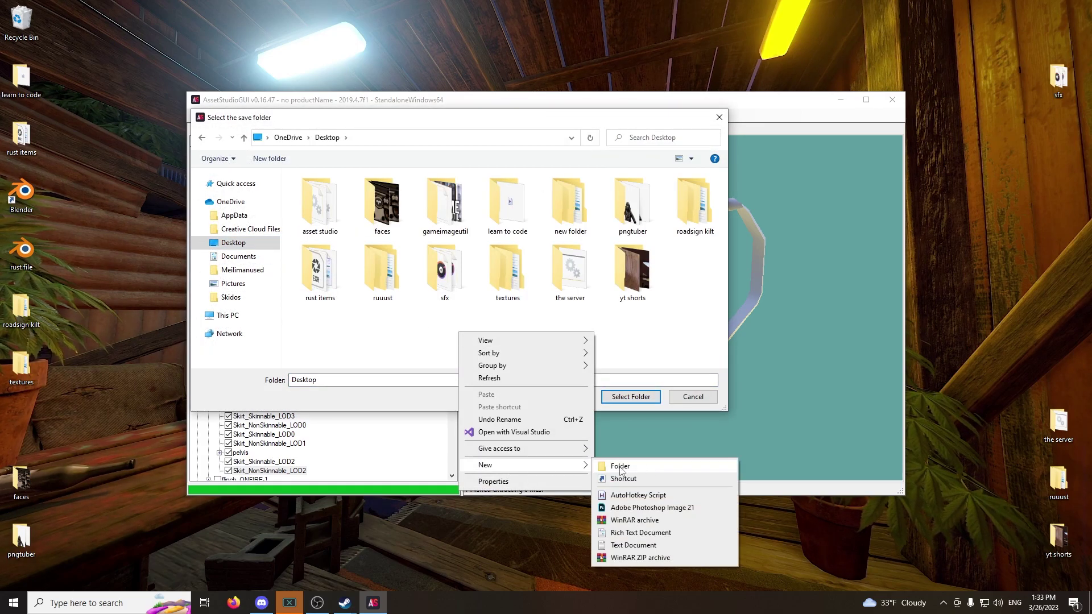
left_click(632, 460)
type("textures")
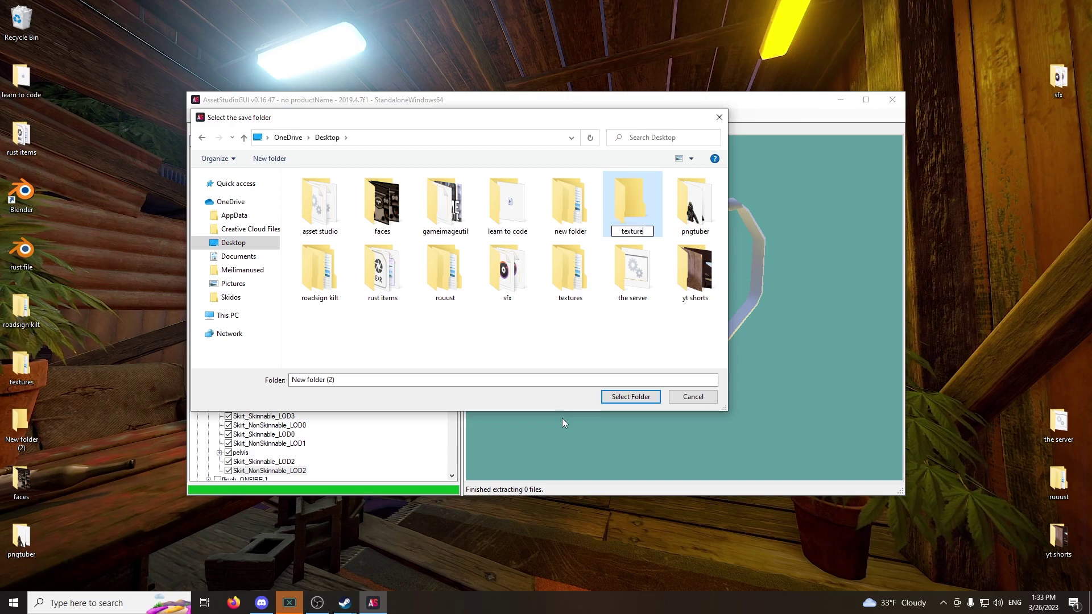
key("Return")
left_click(674, 173)
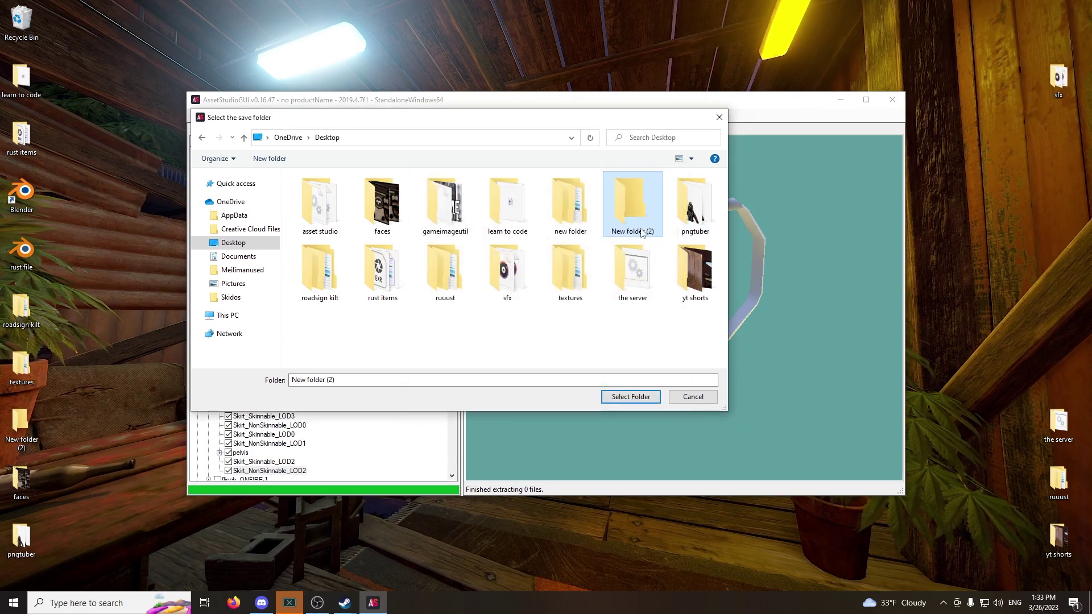
Rename the new folder to textures2 and extract the bundles into it.
right_click(624, 230)
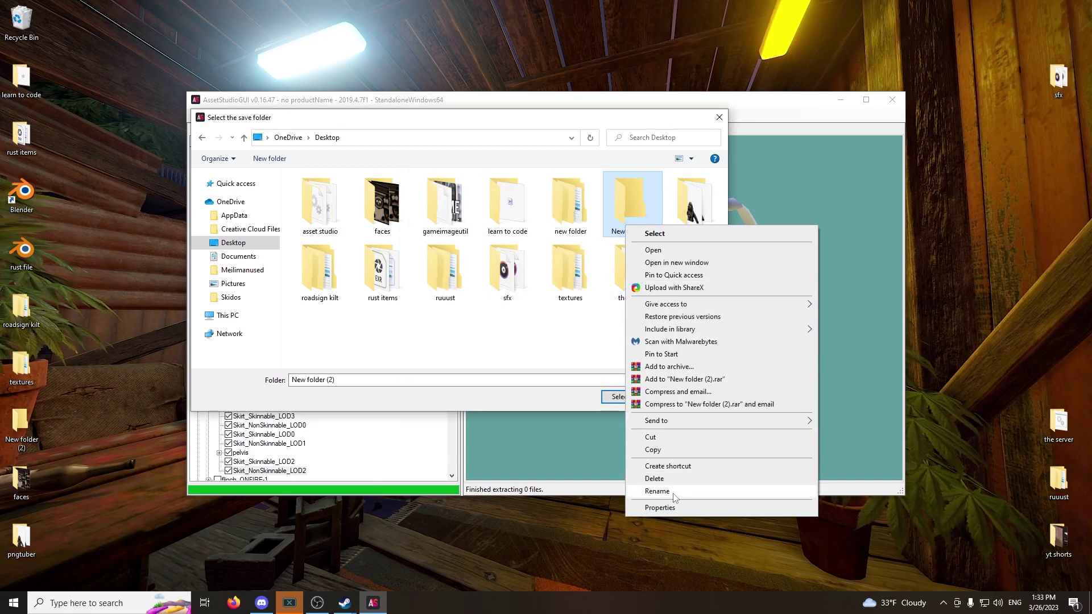
left_click(654, 494)
type("textures2")
key("Return")
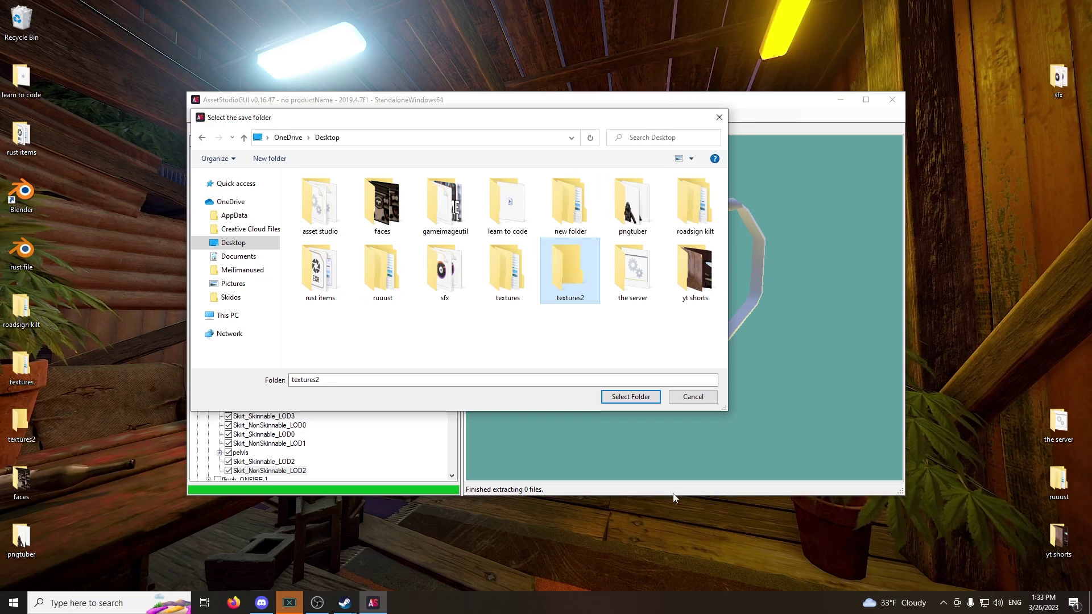
left_click(623, 398)
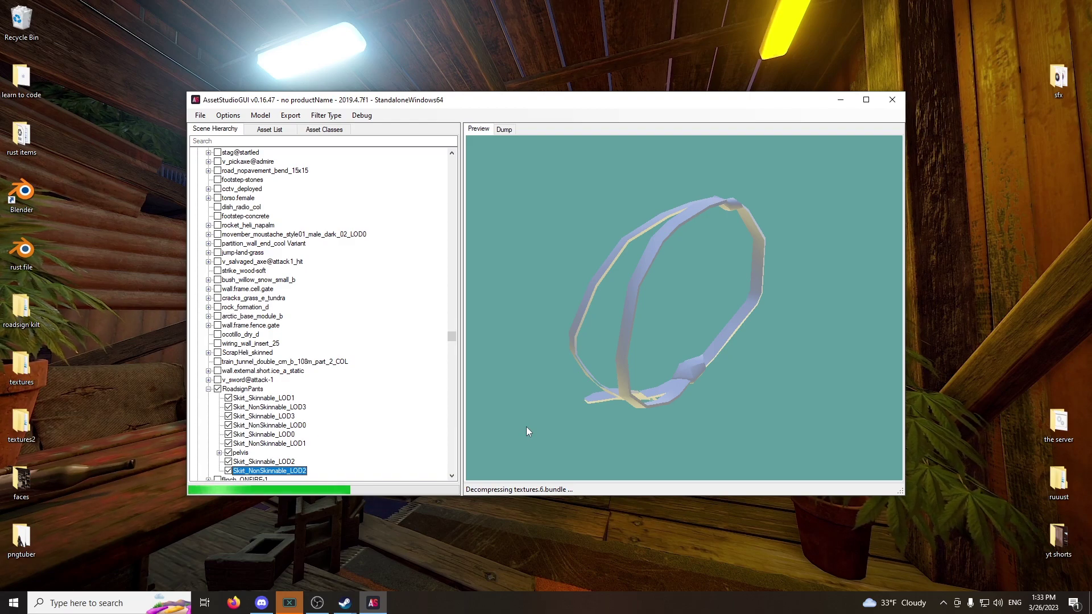
Search the Rust Community Market for roadsign, sorted by price with most expensive first.
left_click(344, 602)
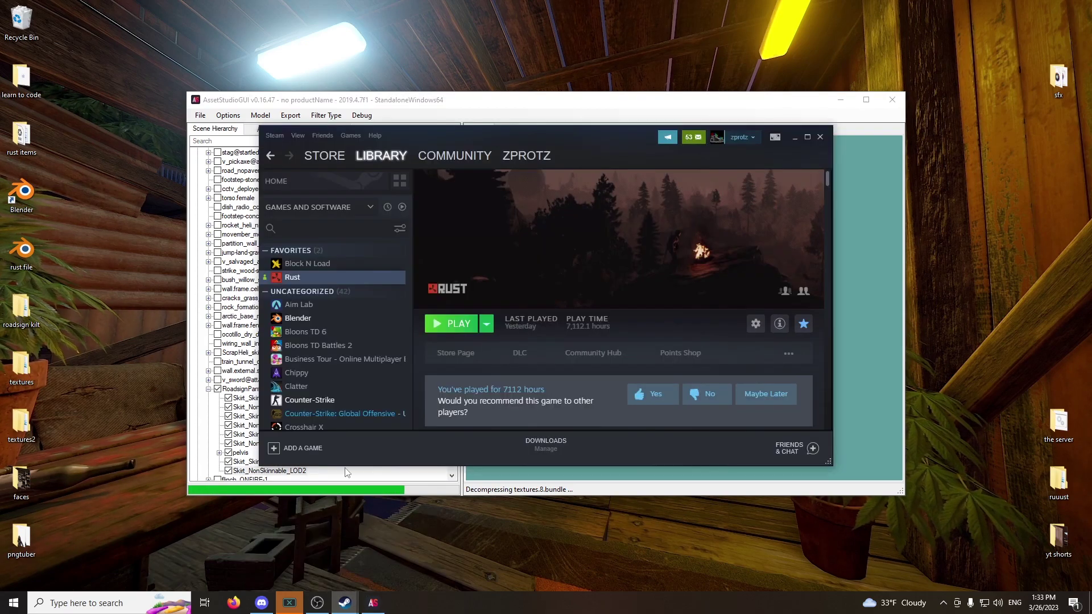
left_click(454, 156)
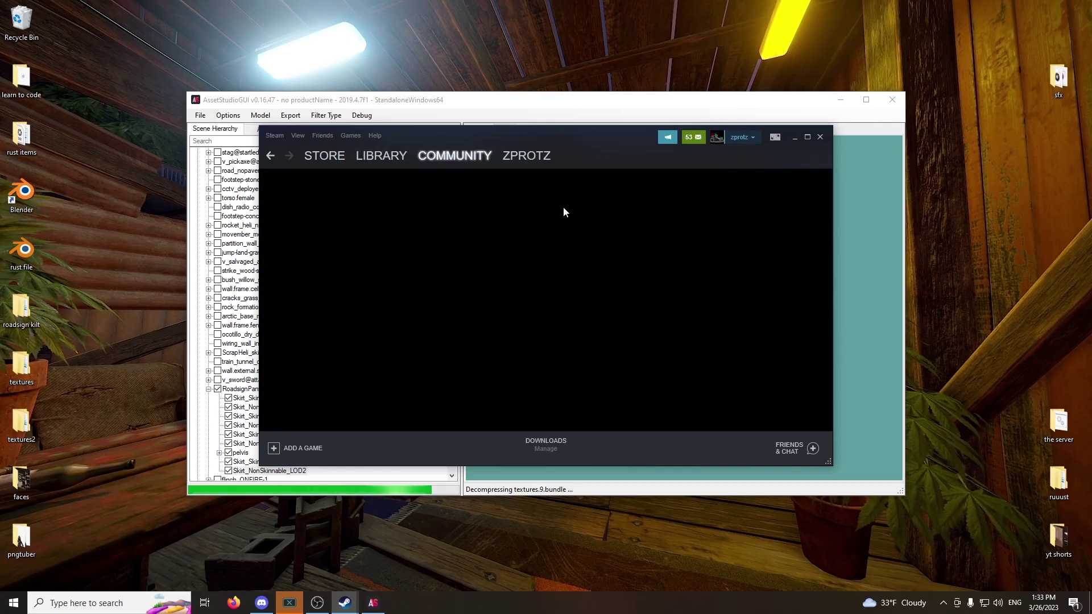
left_click(807, 136)
scroll(707, 353, "down", 1)
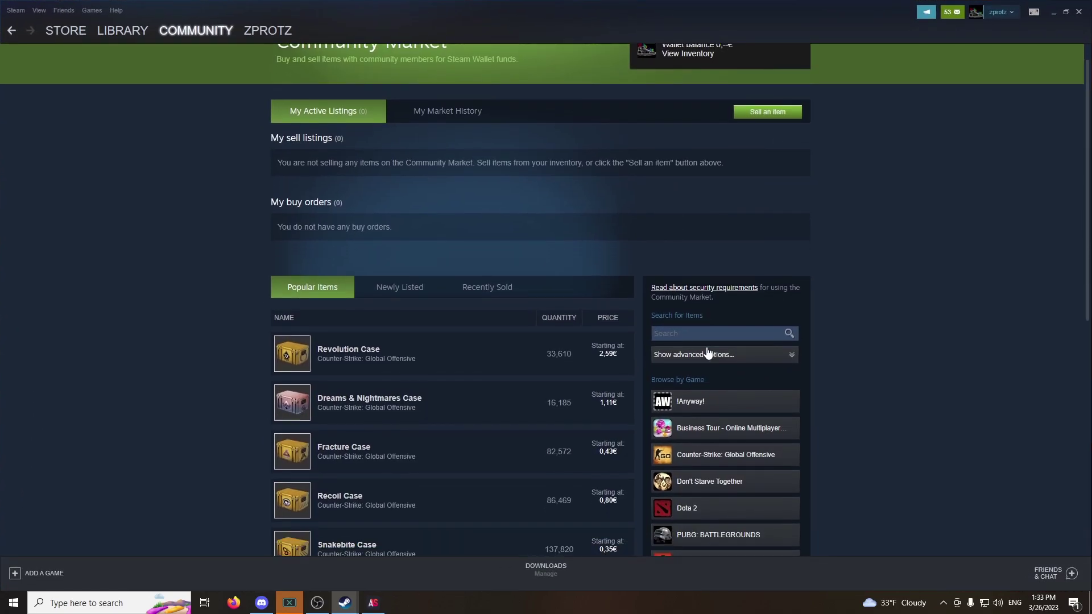
scroll(708, 354, "down", 1)
left_click(688, 532)
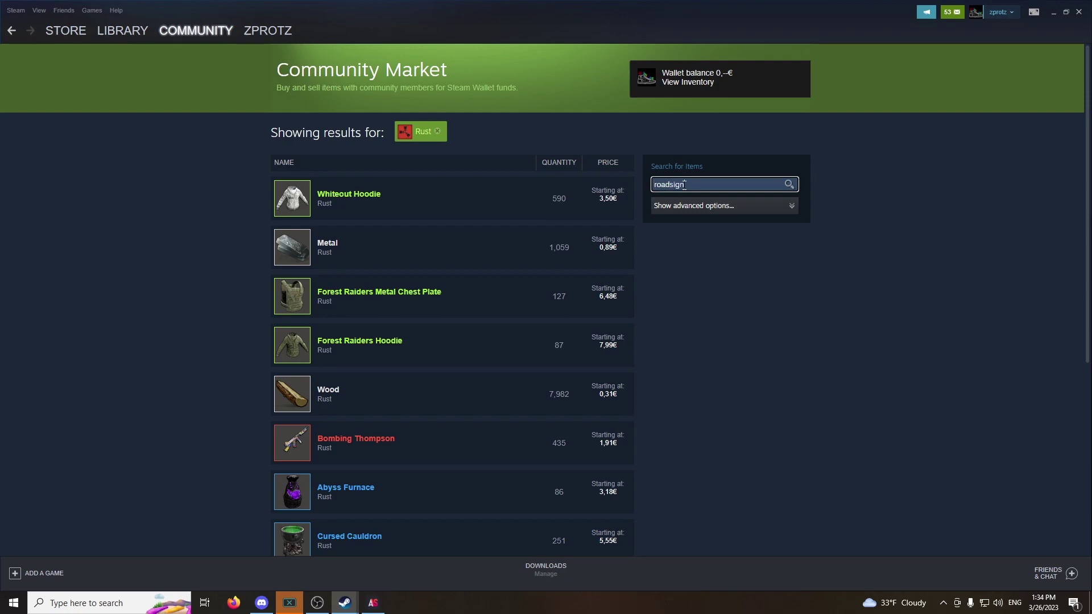
key("Return")
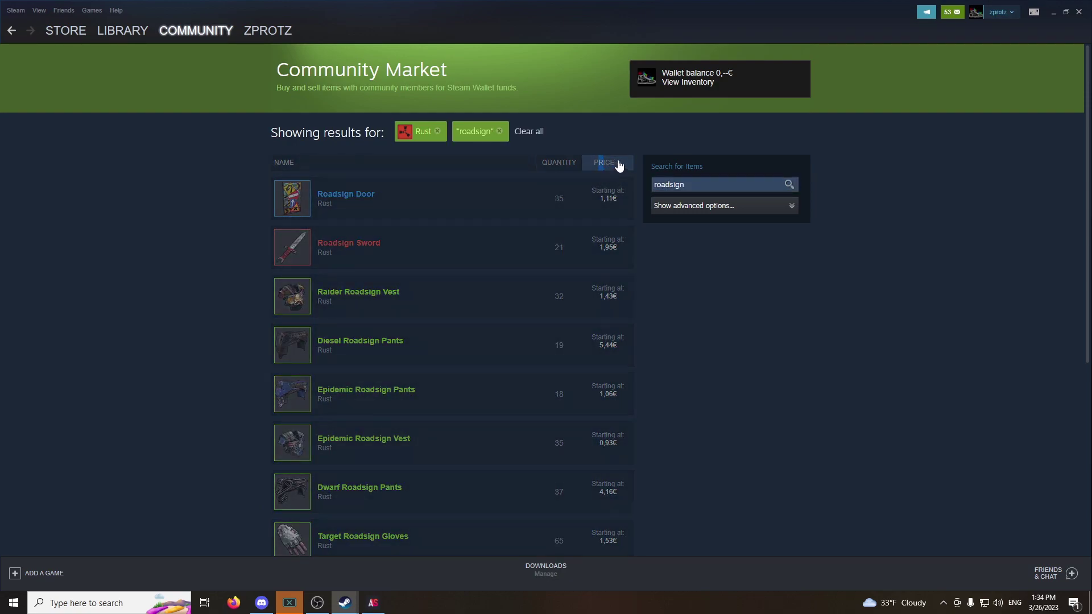
left_click(619, 165)
left_click(619, 165)
left_click(712, 185)
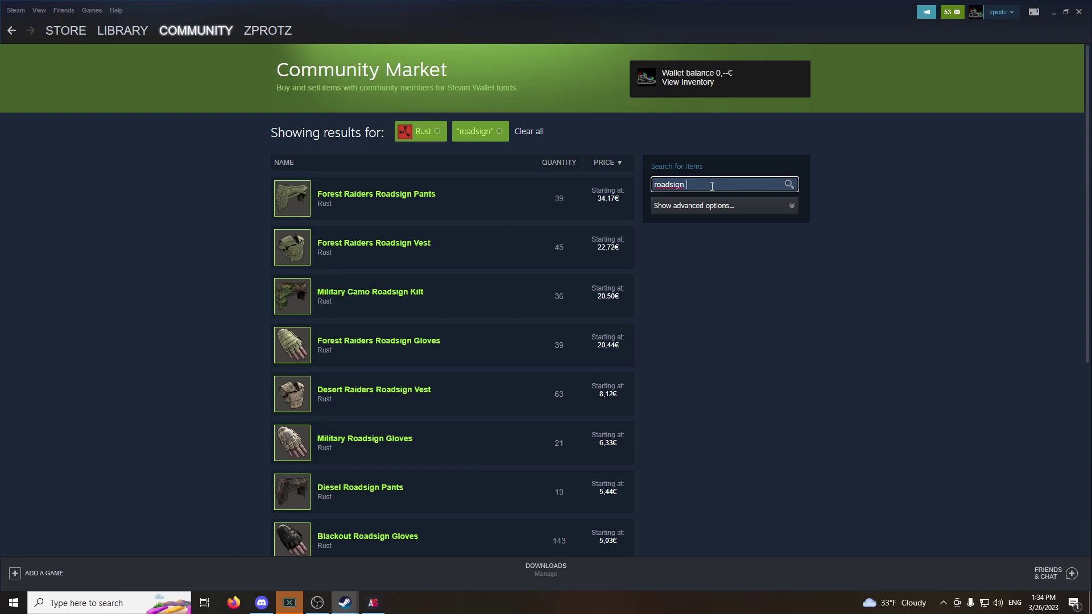
Open the Forest Raiders Roadsign Pants listing's Workshop page and copy its address.
left_click(458, 205)
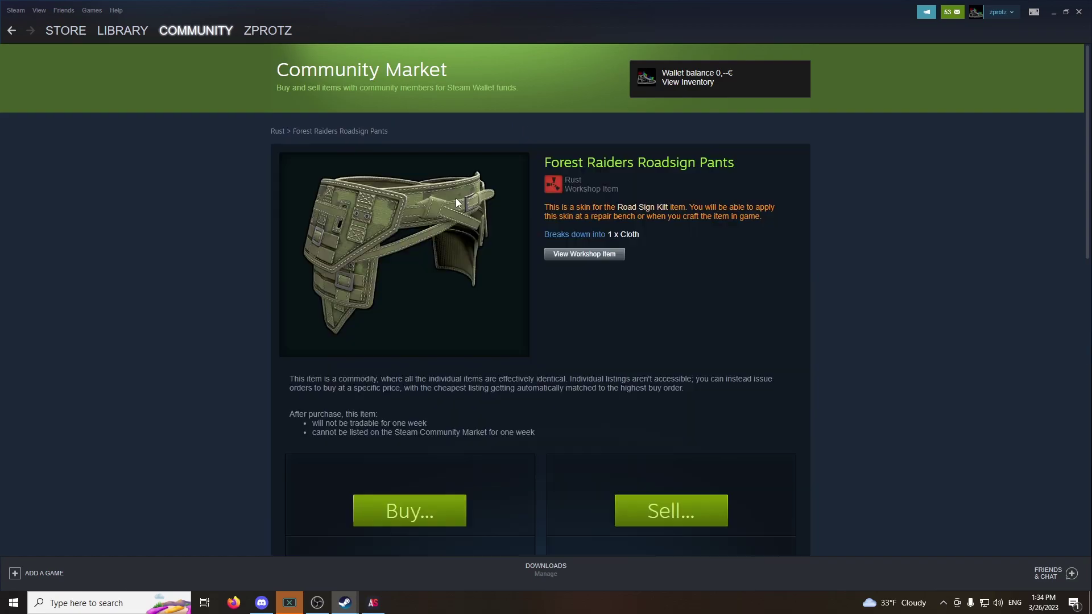
scroll(437, 219, "down", 3)
scroll(490, 212, "up", 3)
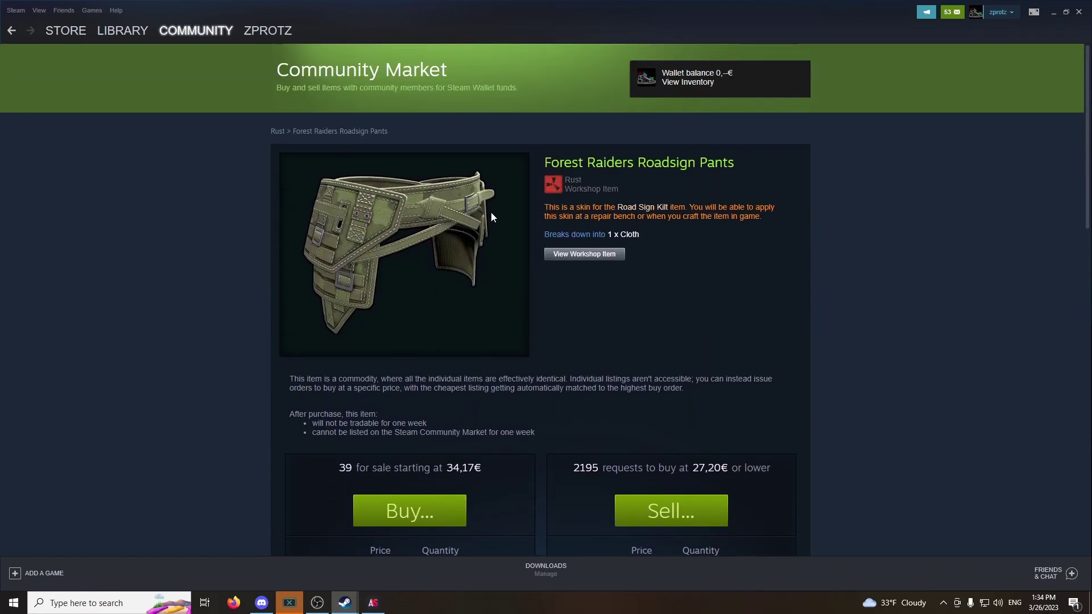
scroll(591, 207, "down", 15)
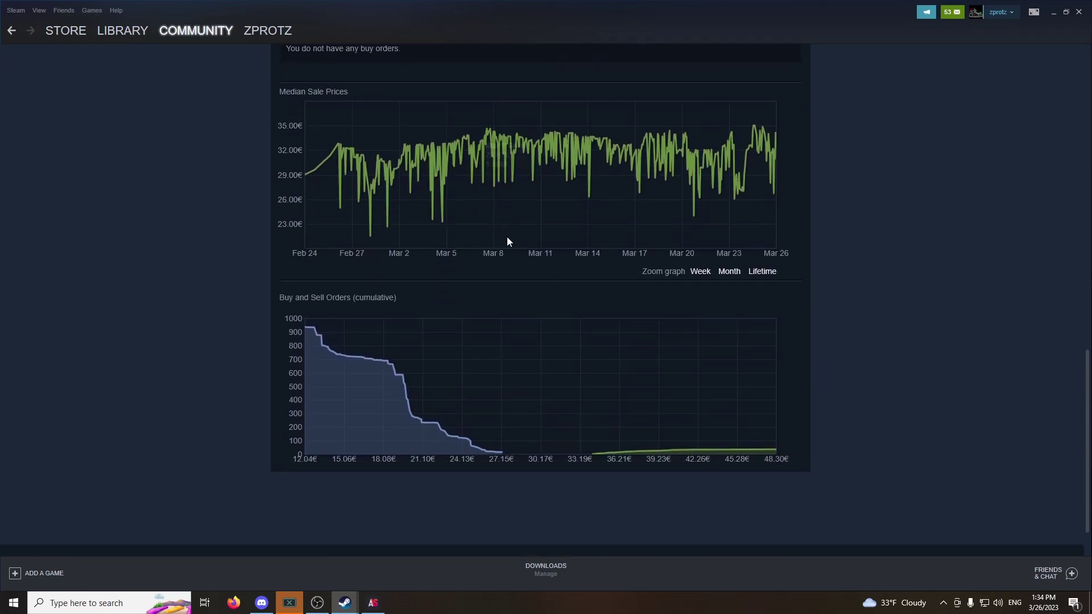
scroll(518, 236, "up", 13)
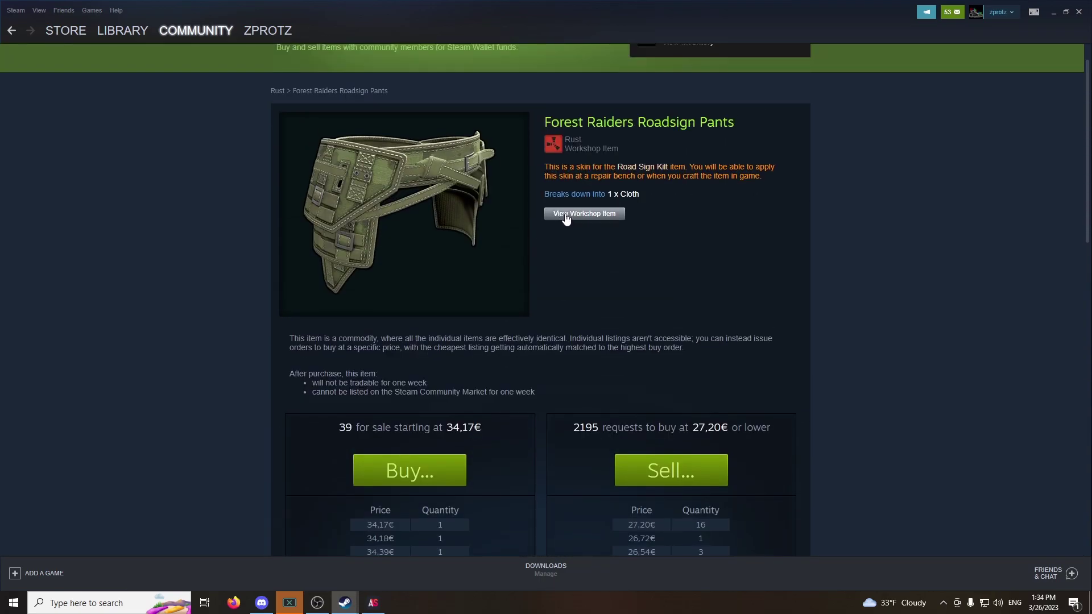
left_click(584, 214)
right_click(191, 255)
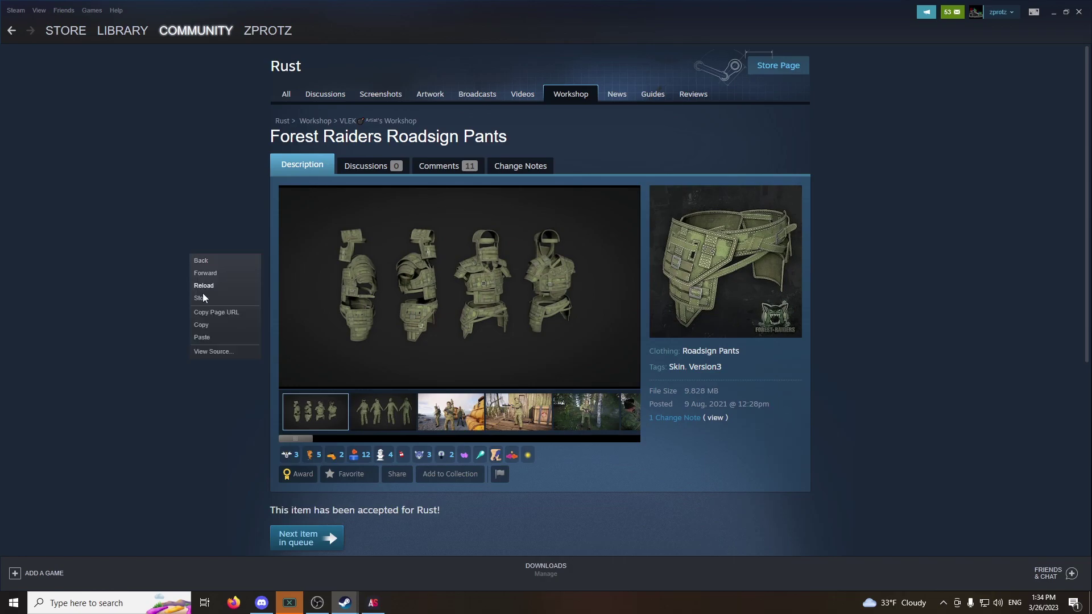
left_click(214, 311)
key("alt+Tab")
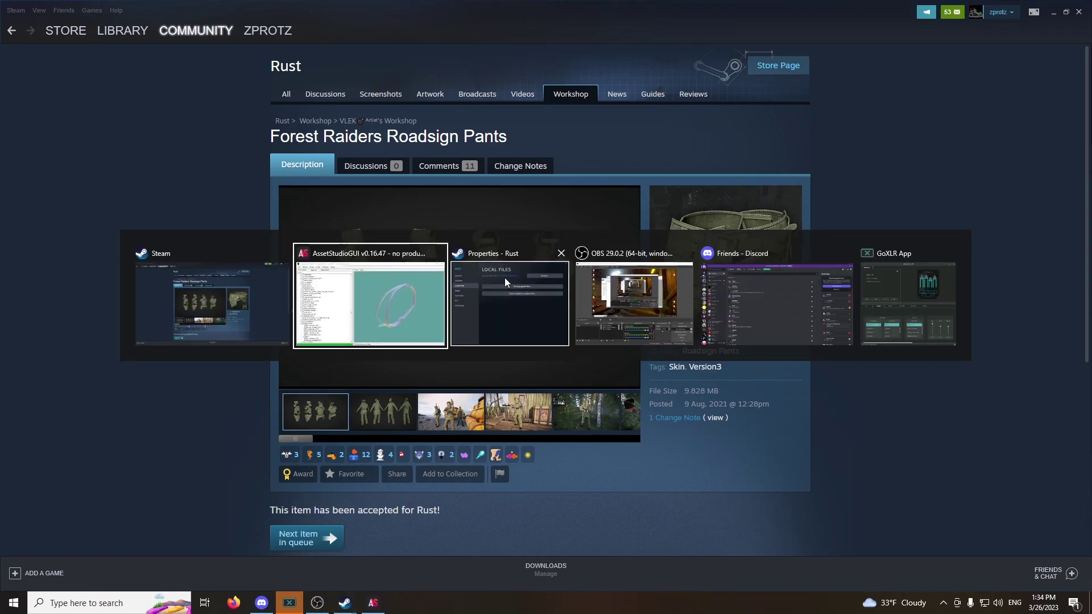
Load the Desktop textures2 folder into AssetStudio.
left_click(384, 287)
left_click(259, 141)
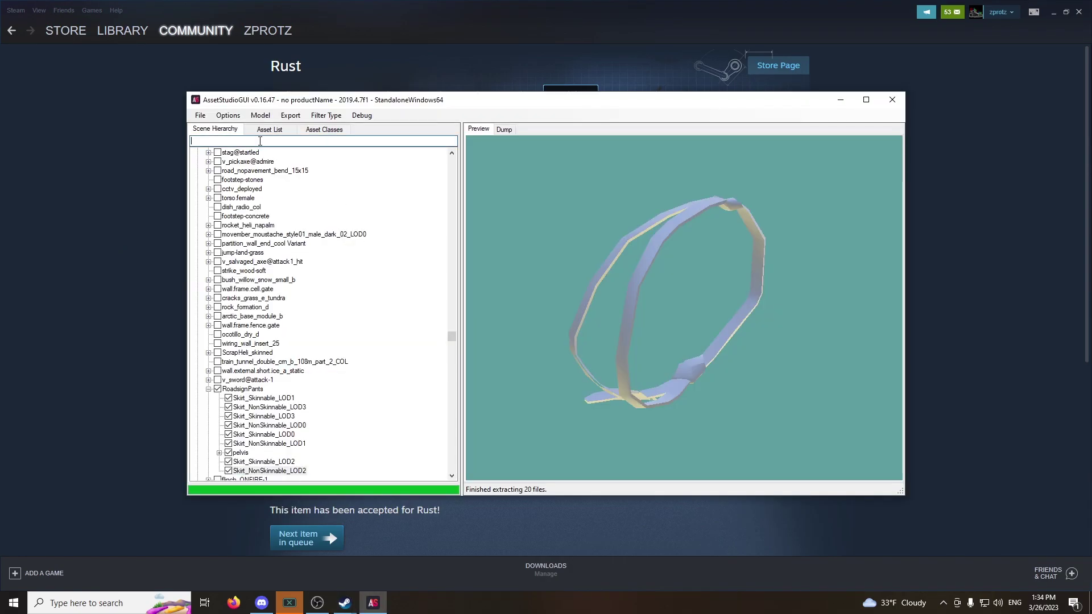
left_click(206, 117)
left_click(225, 141)
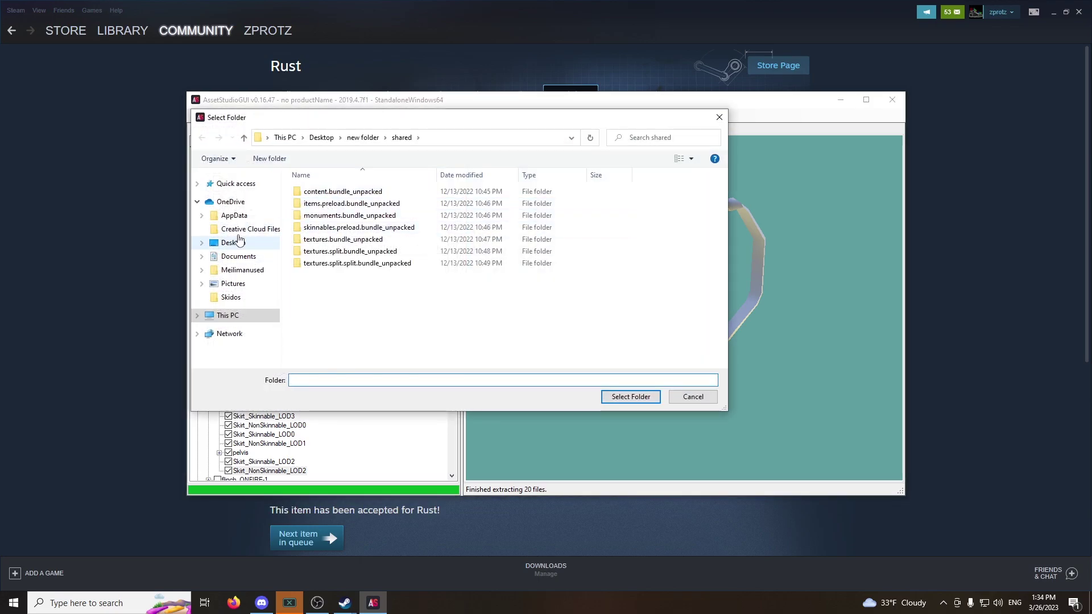
left_click(349, 138)
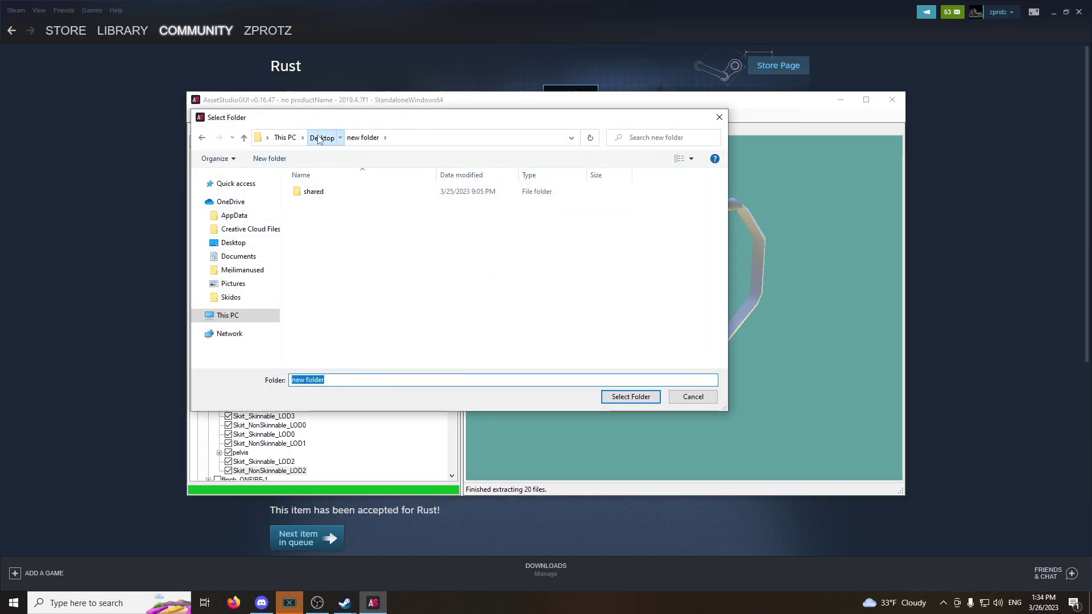
left_click(321, 137)
left_click(326, 312)
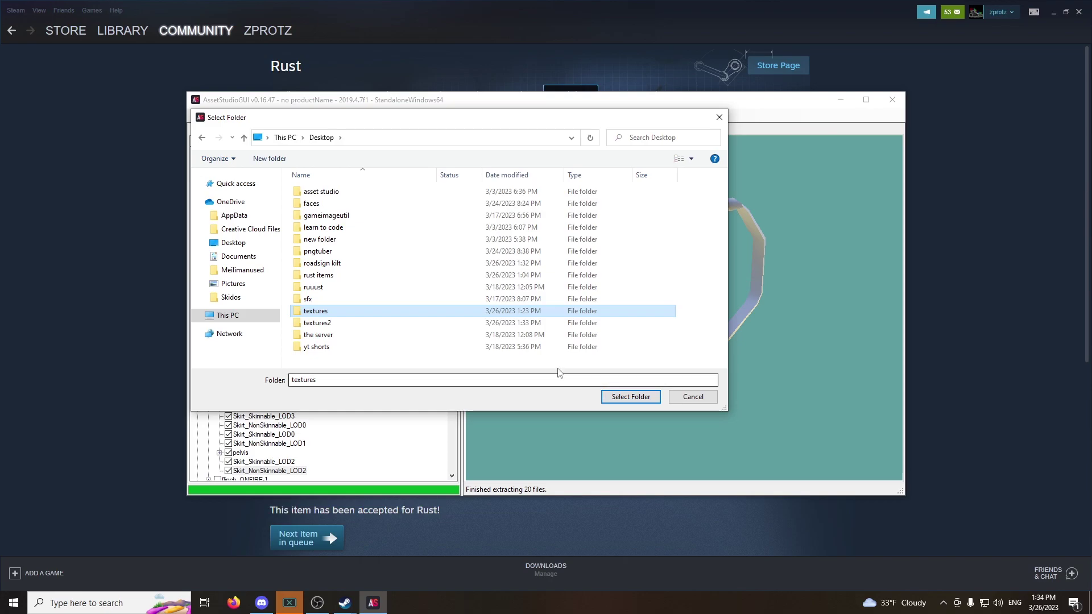
left_click(427, 324)
left_click(625, 396)
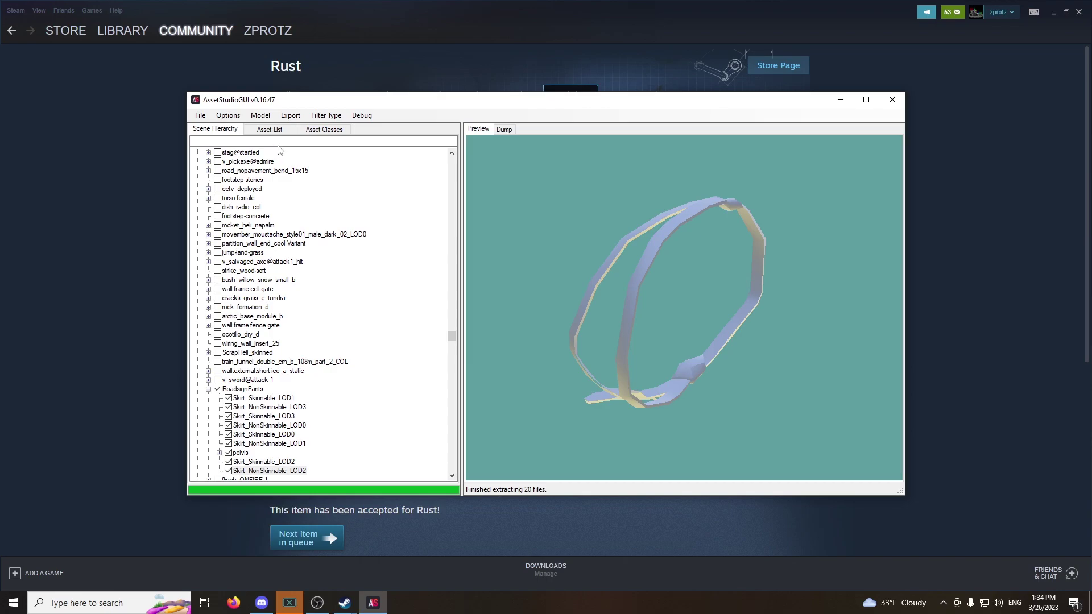
left_click(269, 129)
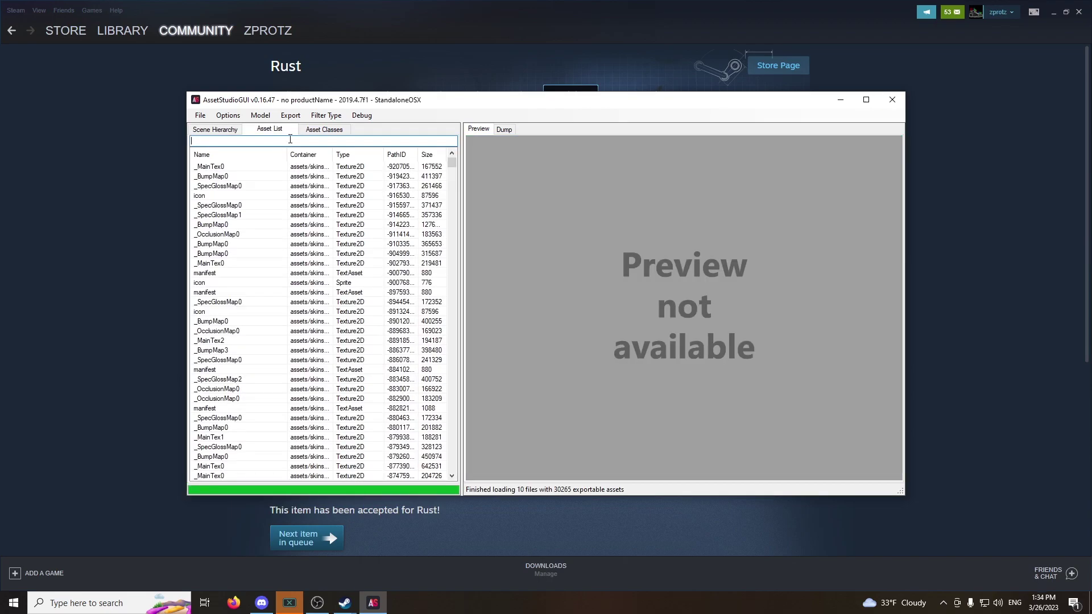
left_click(327, 116)
left_click(341, 165)
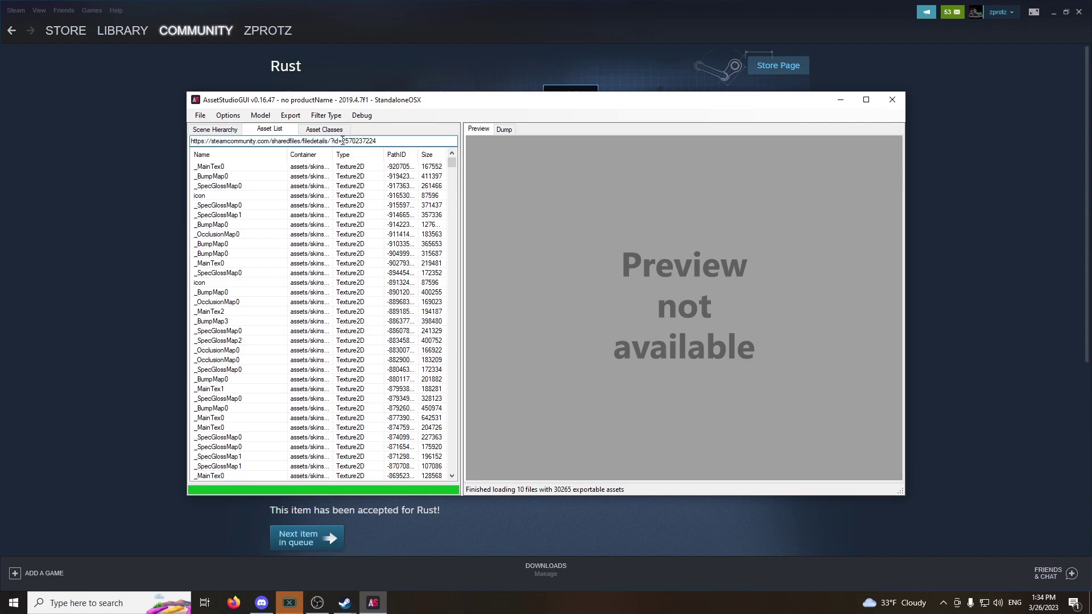
left_click_drag(342, 141, 83, 127)
key("BackSpace")
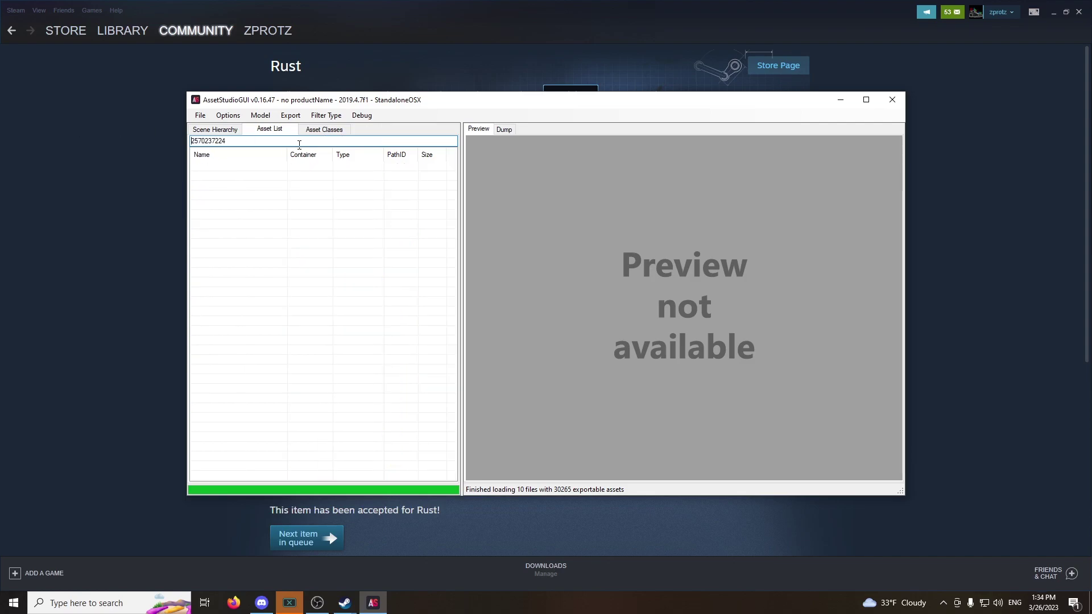
Preview the skin textures, select them all and start exporting them.
left_click(237, 168)
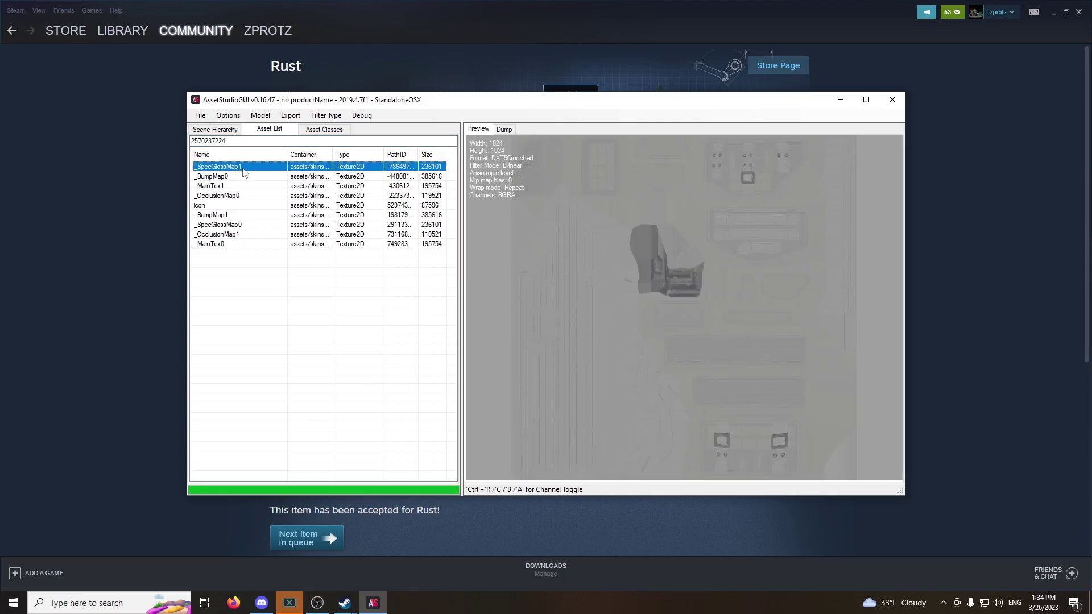
key("Down")
key("Down")
key("Down")
key("Down")
key("Down")
key("Down")
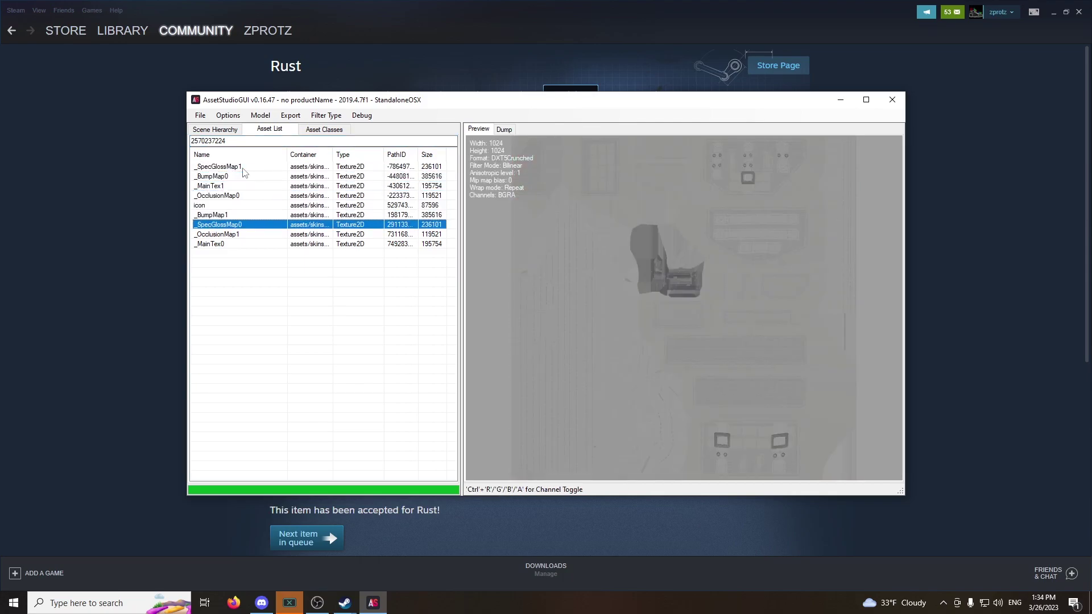
left_click(243, 169)
left_click(219, 234, "shift")
right_click(219, 235)
left_click(258, 254)
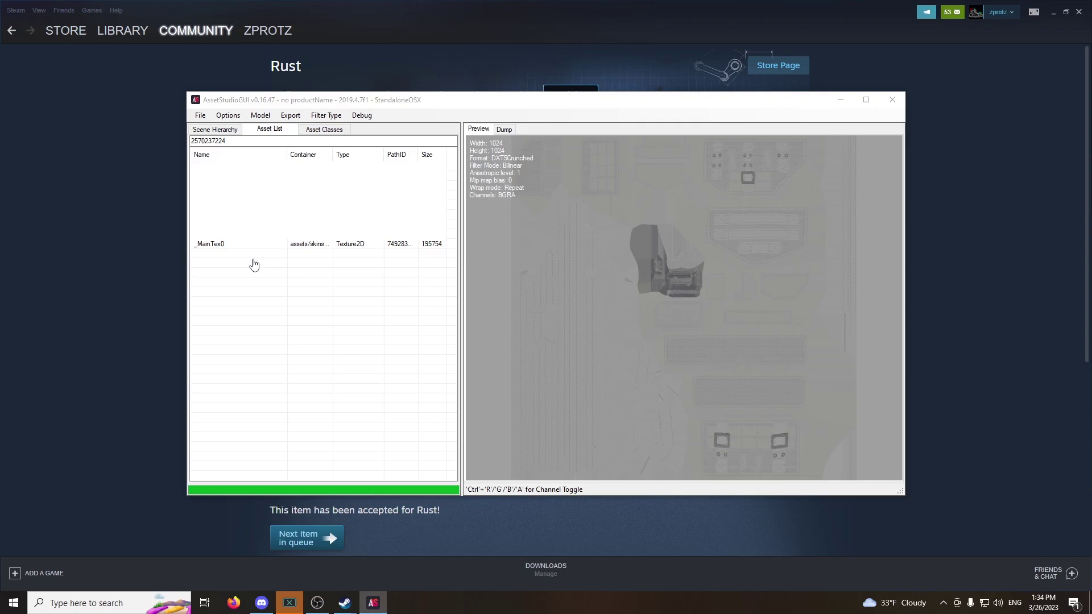
left_click(233, 242)
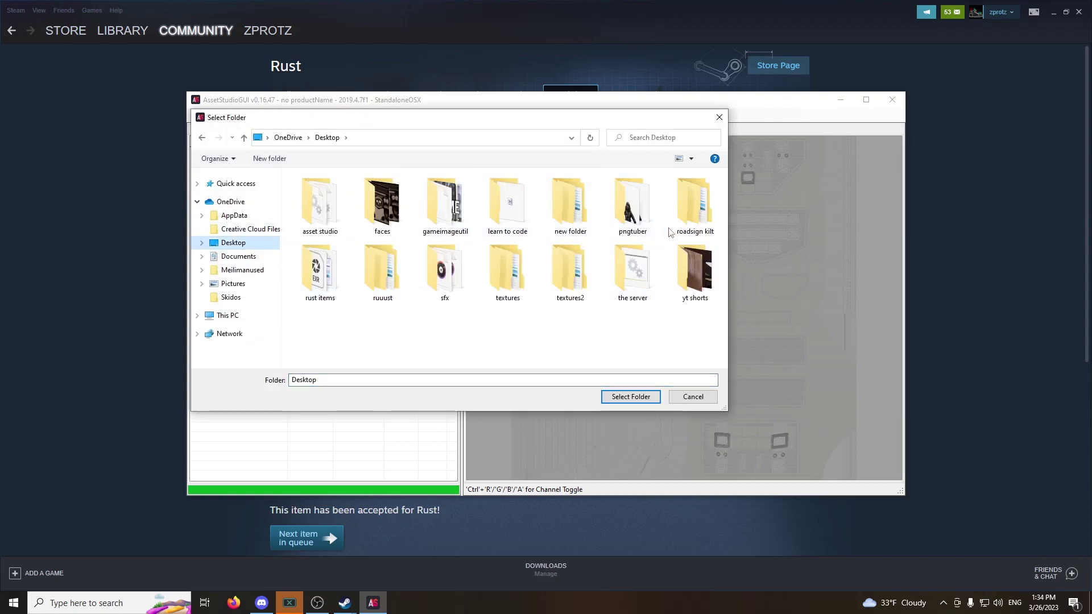
Export the textures into the roadsign kilt folder and open the resulting Texture2D folder.
left_click(694, 208)
left_click(631, 397)
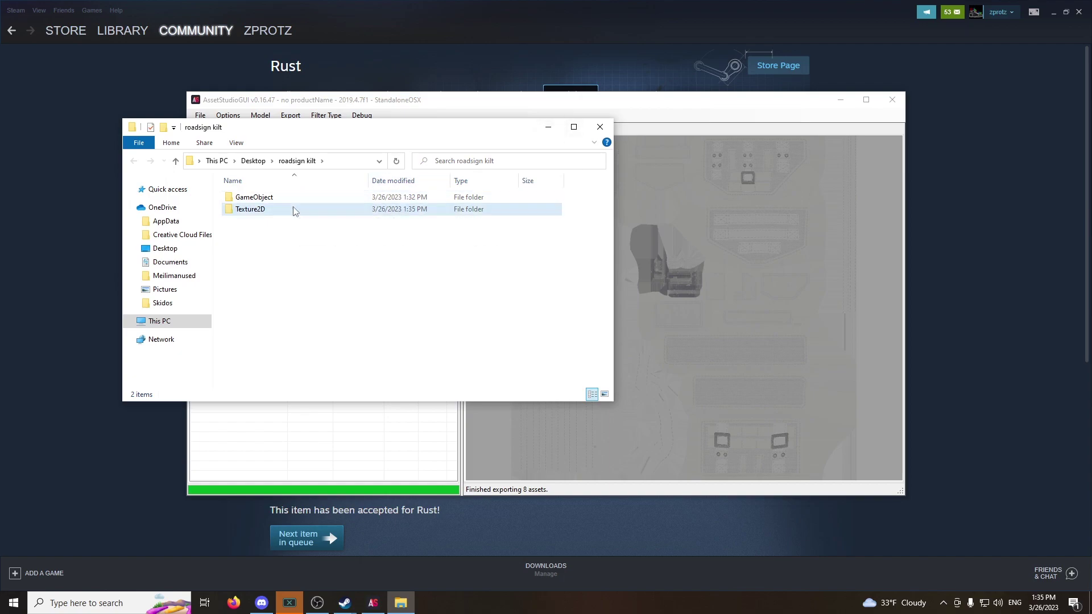
double_click(293, 212)
left_click(277, 213)
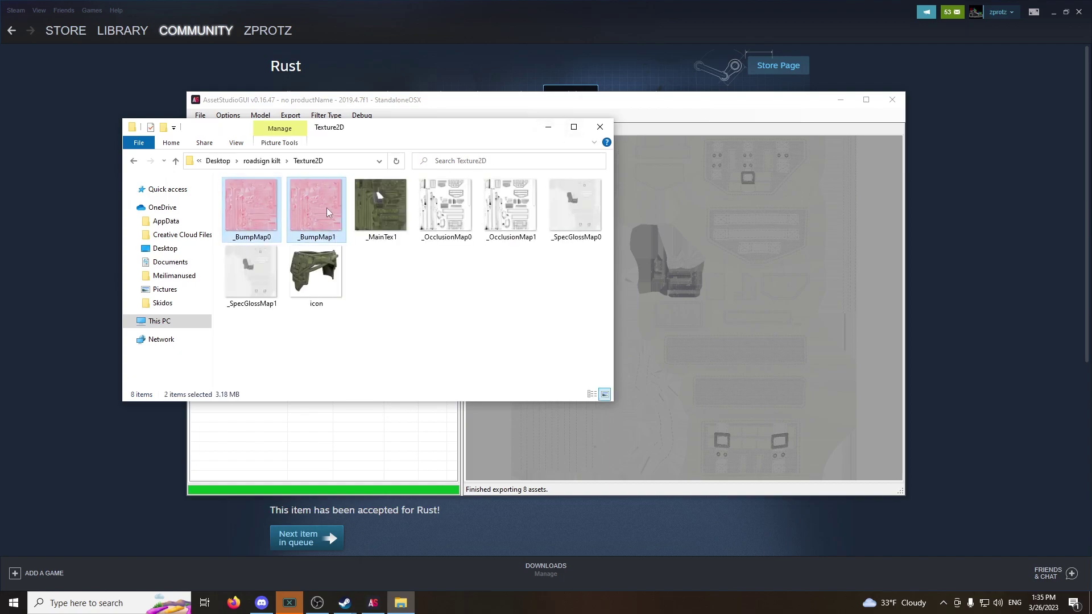
key("super+d")
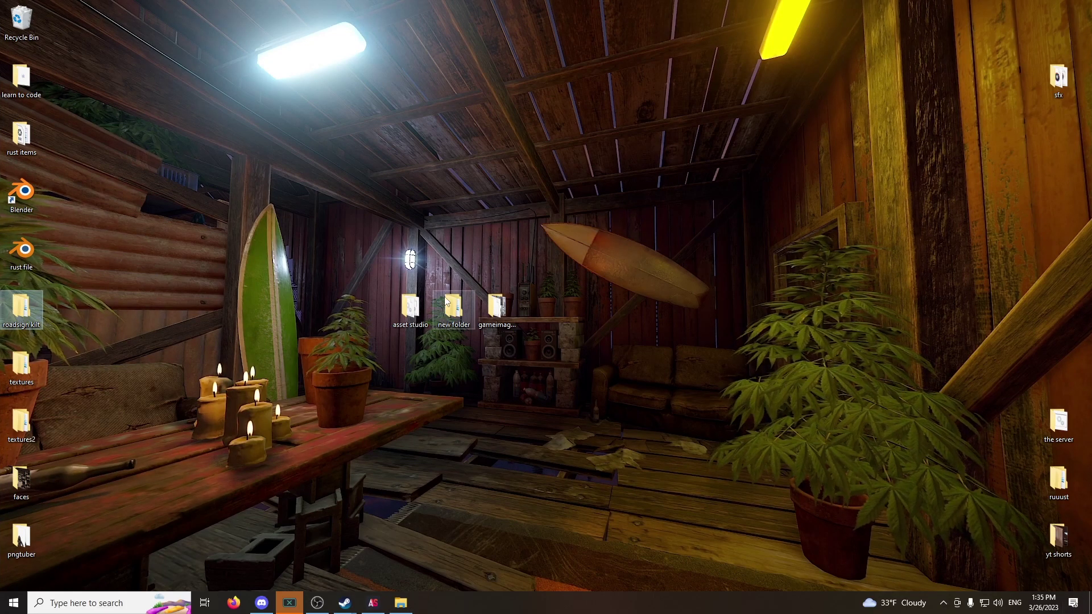
Launch GameImageUtil and drag the two _BumpMap textures onto it.
double_click(494, 314)
double_click(328, 236)
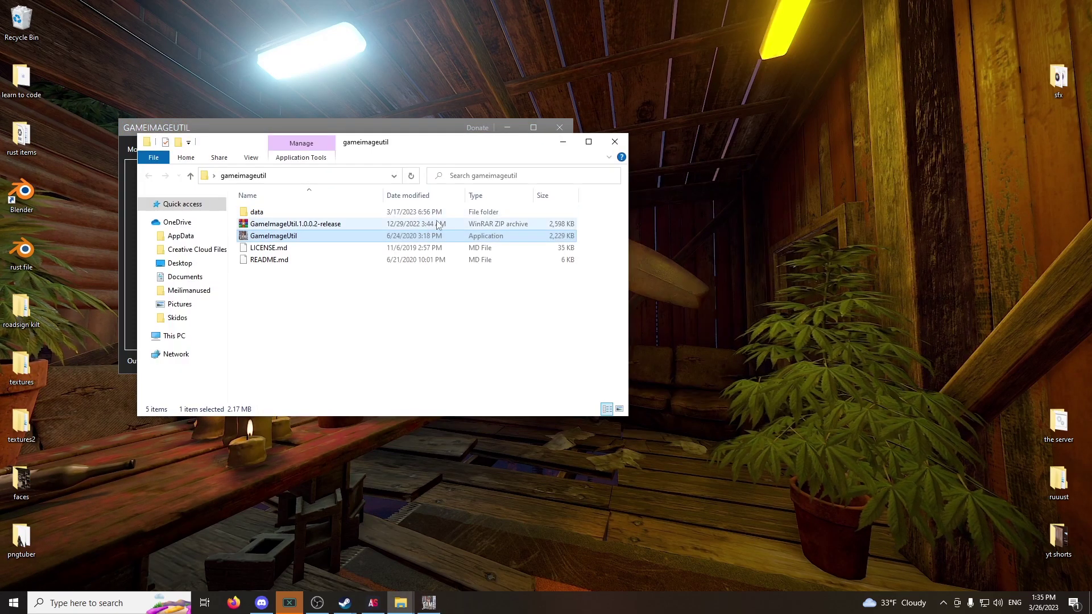
key("alt+Tab")
key("Tab")
left_click_drag(316, 206, 458, 278)
key("alt+Tab")
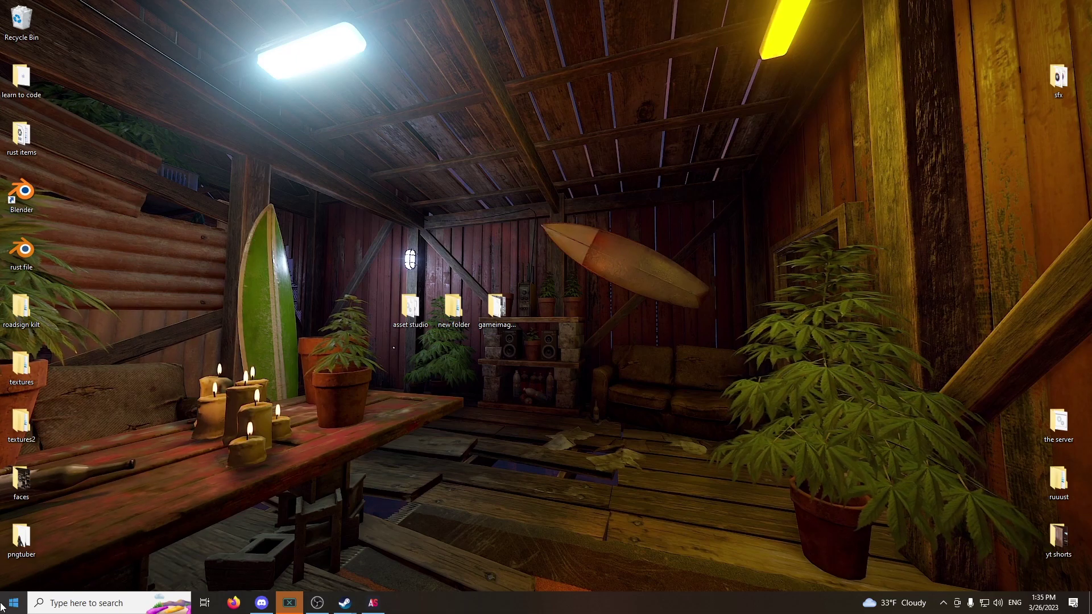
Open rust file.blend in Blender and switch the viewport to Material Preview.
left_click(2, 606)
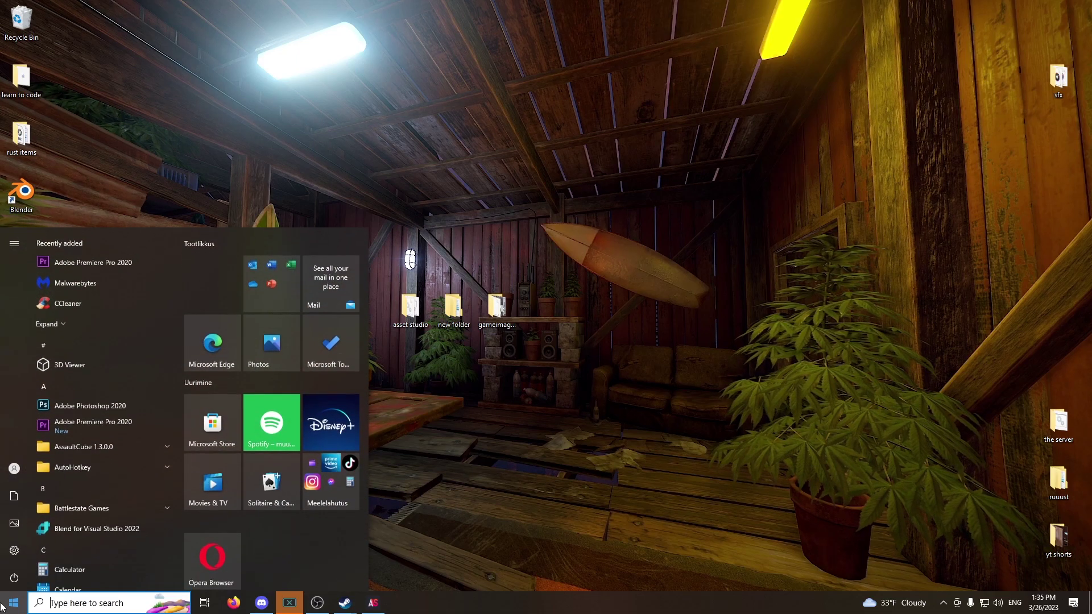
type("blen")
left_click(188, 336)
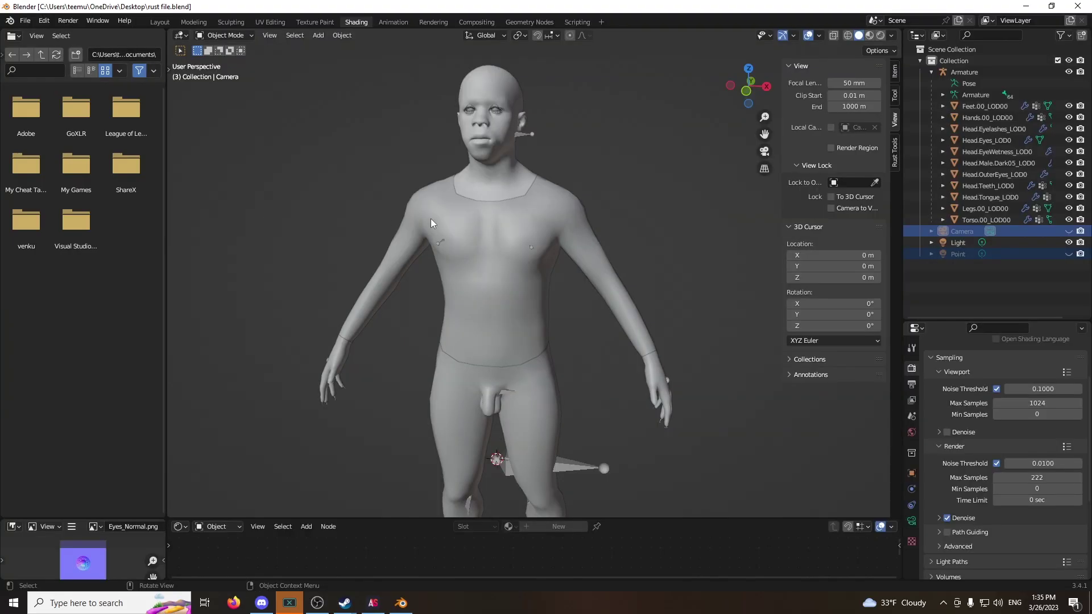
key("z")
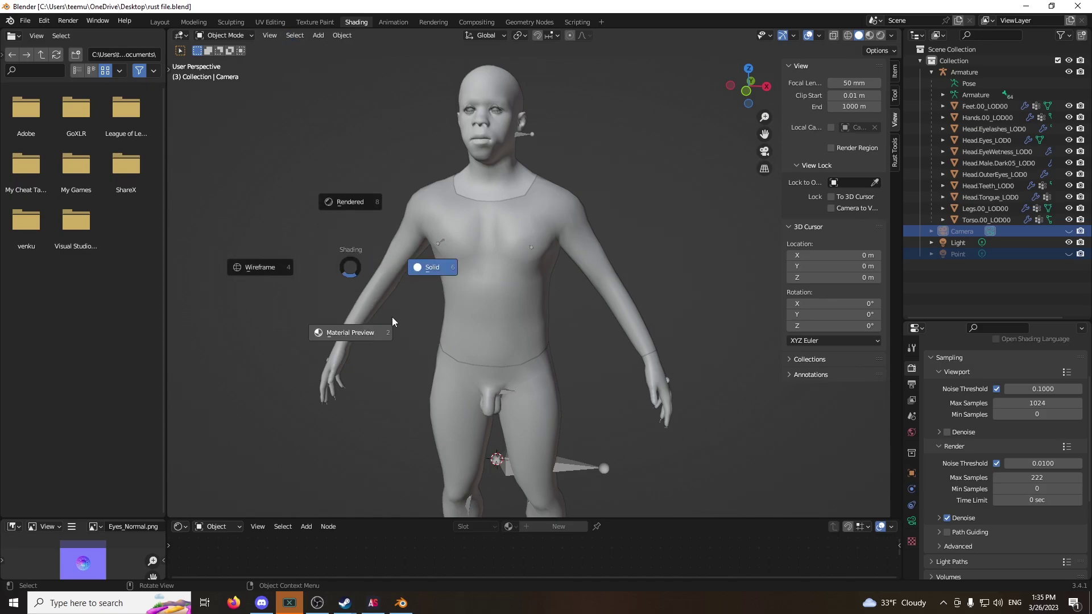
left_click(325, 340)
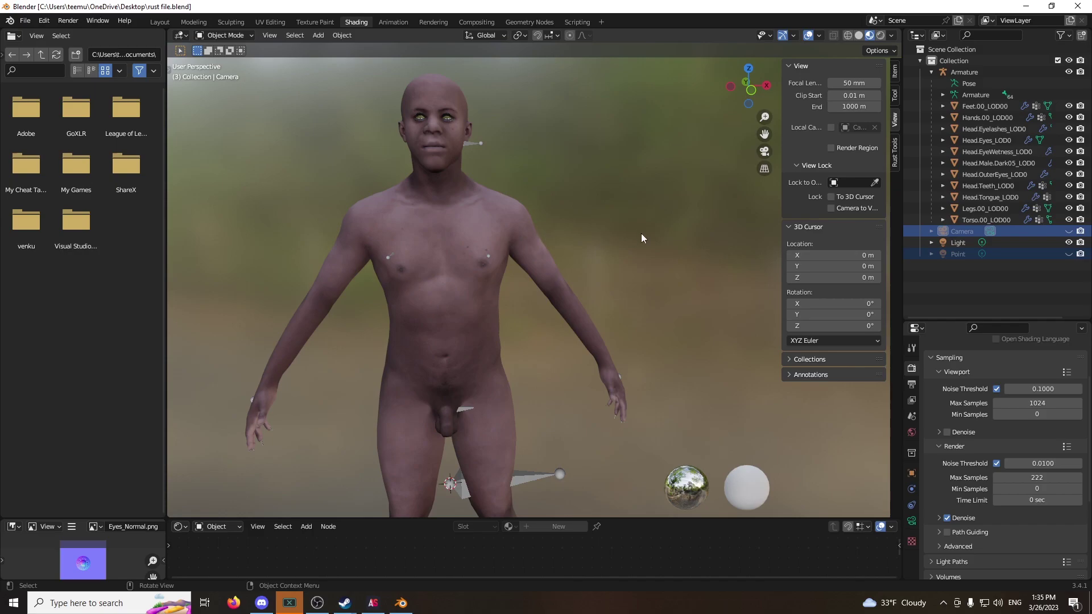
Hide the character's Legs.00_LOD00 mesh via the Rust Toolset panel.
left_click(895, 162)
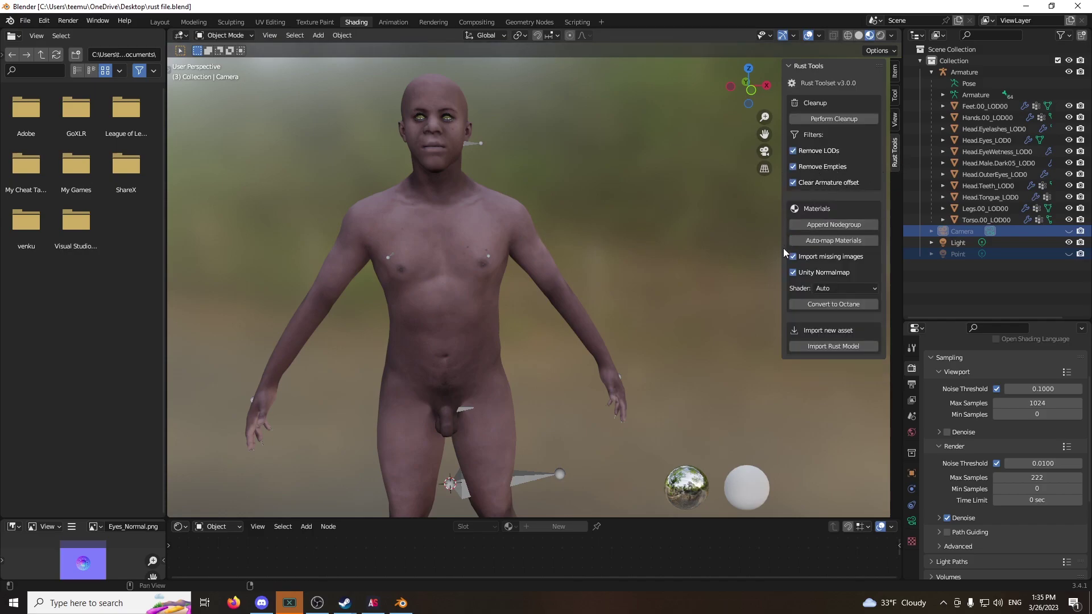
left_click(486, 419)
key("h")
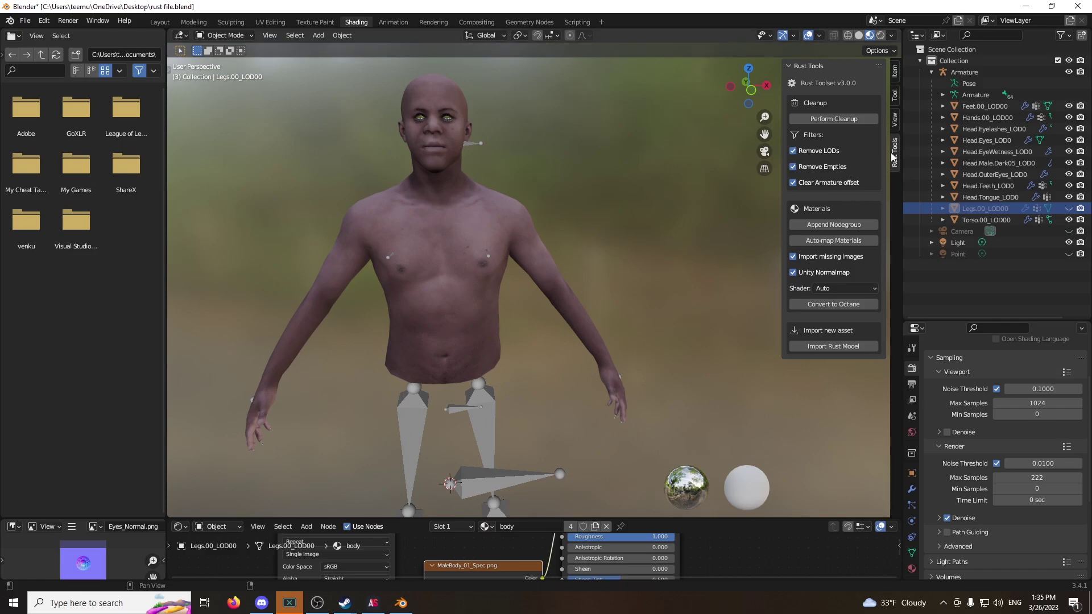
Import RoadsignPants.fbx from roadsign kilt/GameObject as a Rust model at scale 100.
left_click(811, 345)
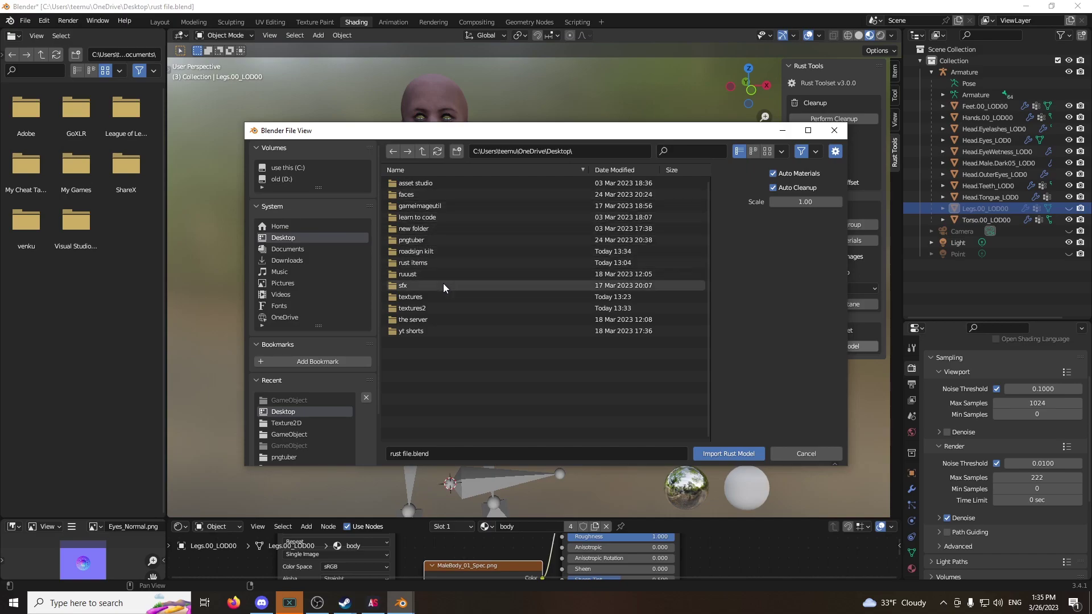
left_click(427, 250)
left_click(430, 182)
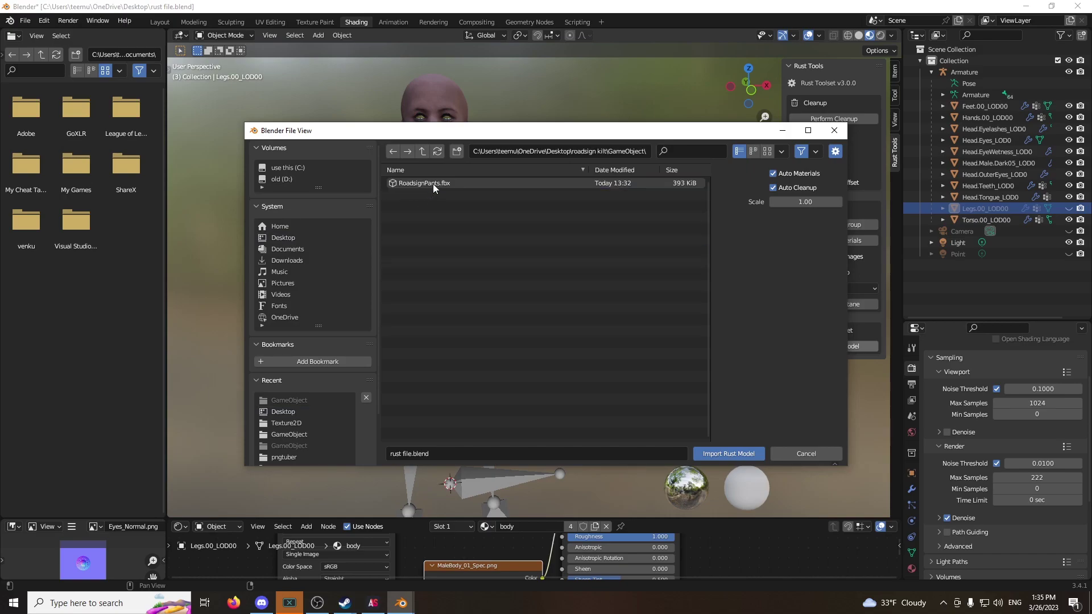
left_click(805, 202)
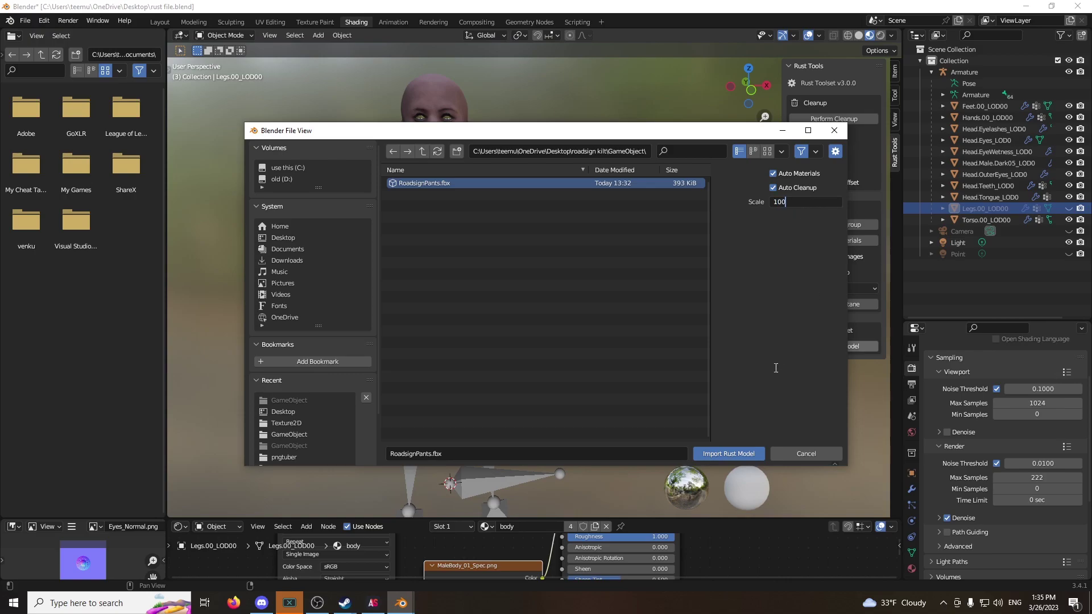
type("00")
left_click(729, 453)
Select the imported Skirt_Skinnable_LOD0 kilt mesh and enlarge the node editing area.
left_click(503, 369)
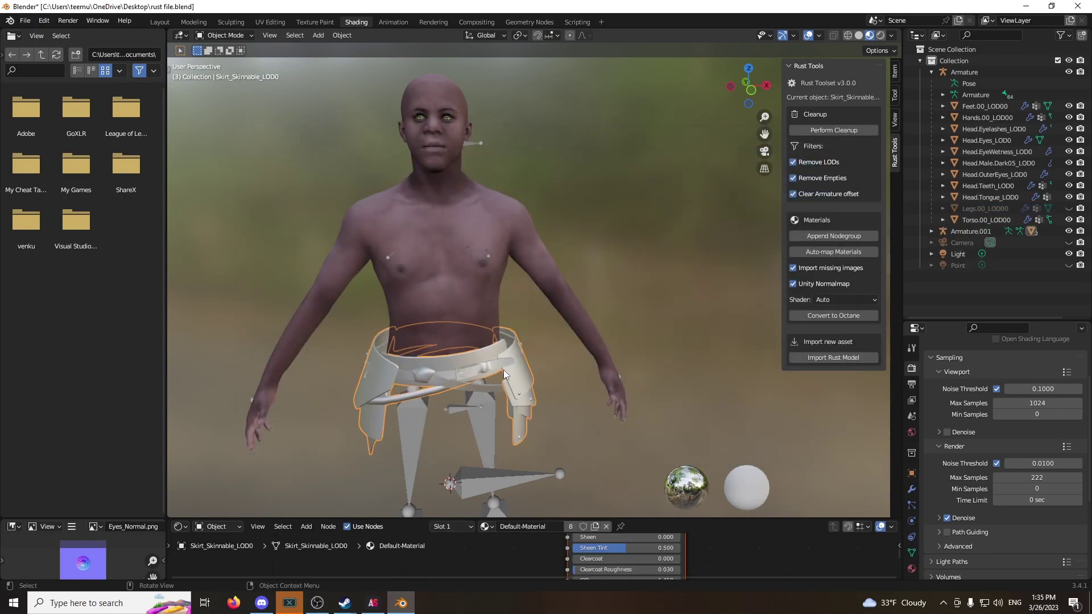
middle_click_drag(503, 370, 579, 326)
scroll(579, 327, "up", 2)
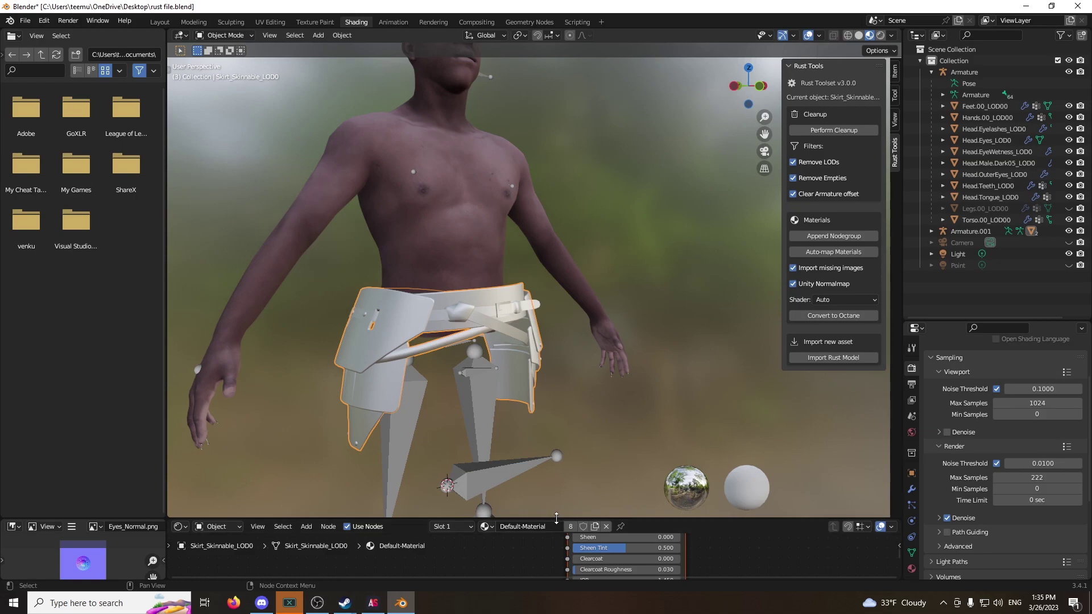
left_click_drag(544, 518, 545, 295)
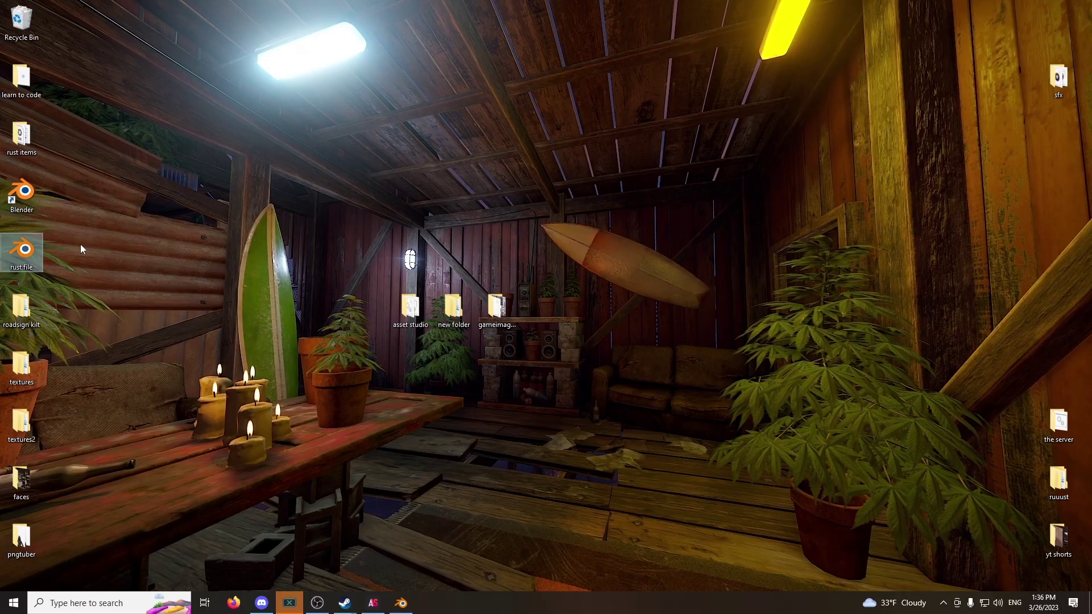
Add _BumpMap0 from the roadsign kilt Texture2D folder as an image node in the kilt material.
double_click(21, 310)
double_click(286, 209)
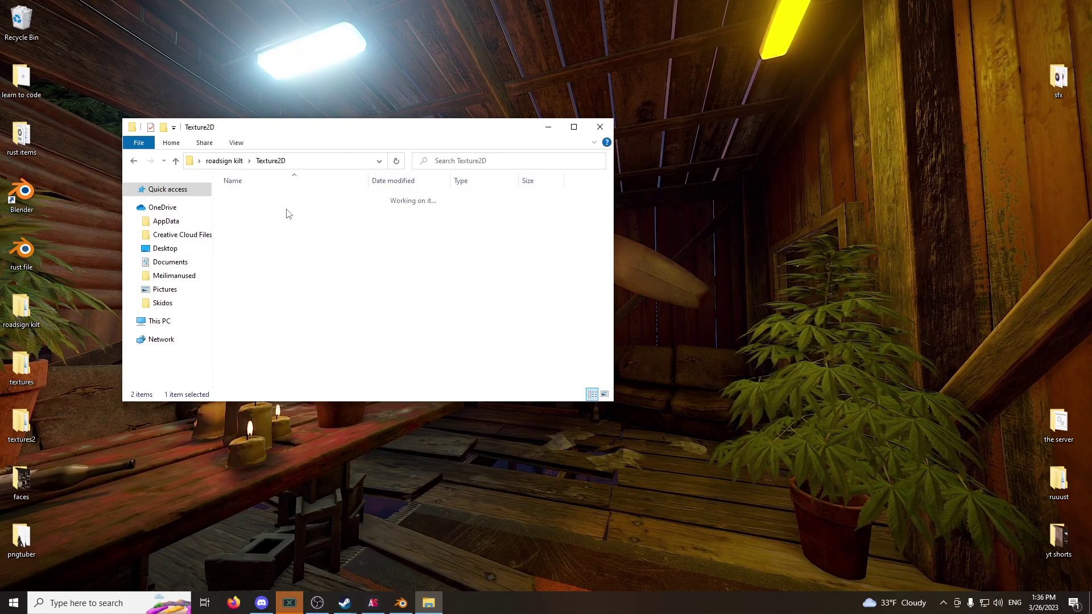
left_click(267, 206)
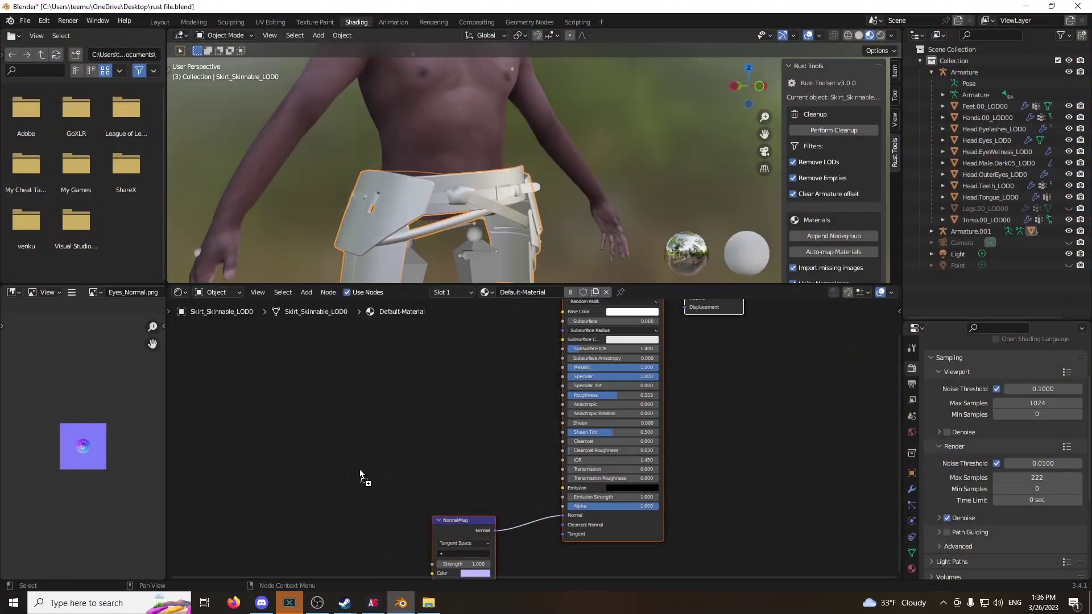
left_click_drag(360, 469, 501, 426)
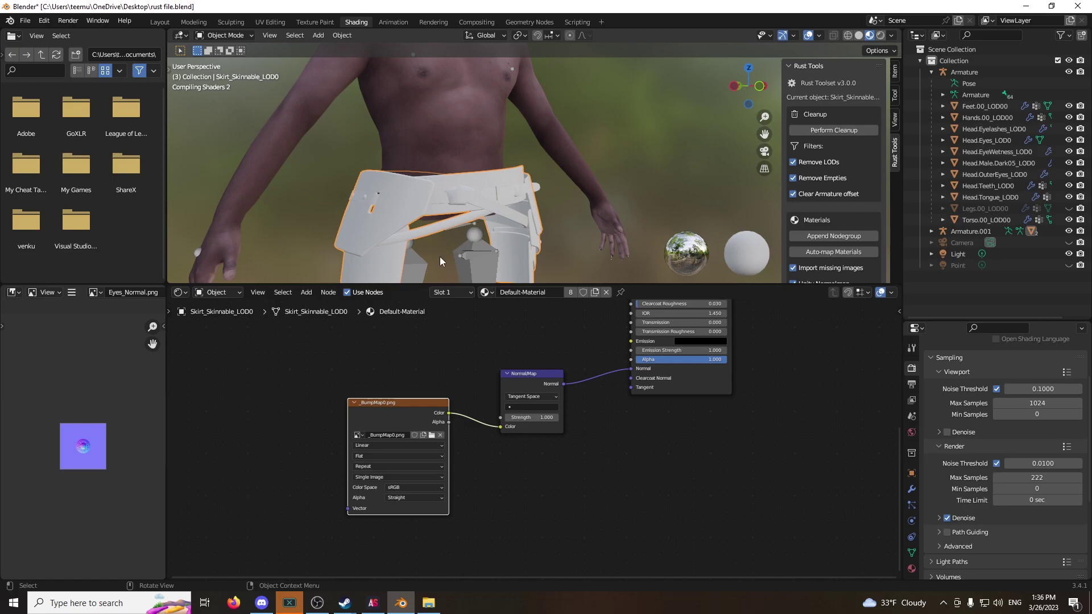
middle_click_drag(444, 341, 492, 426)
Add _SpecGlossMap1 as an image node and link it into Specular.
left_click(428, 602)
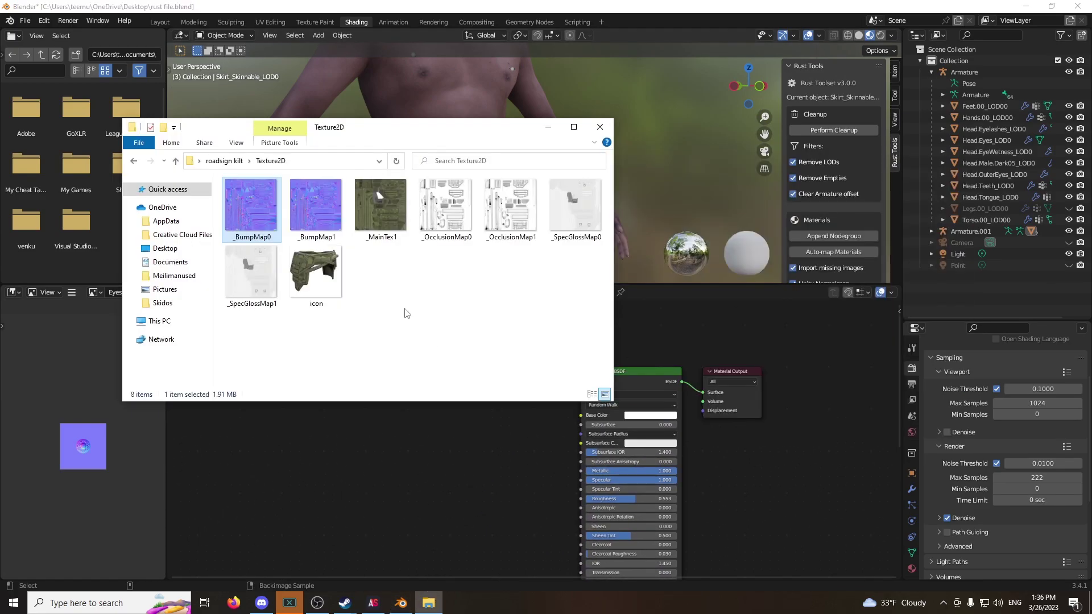
left_click_drag(251, 272, 421, 474)
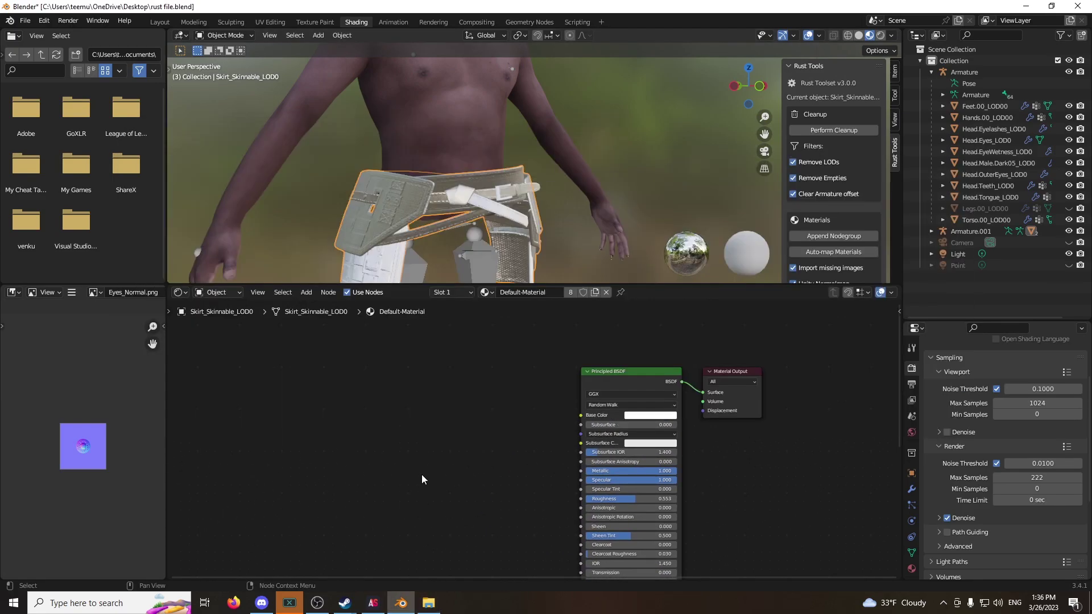
left_click_drag(509, 487, 582, 479)
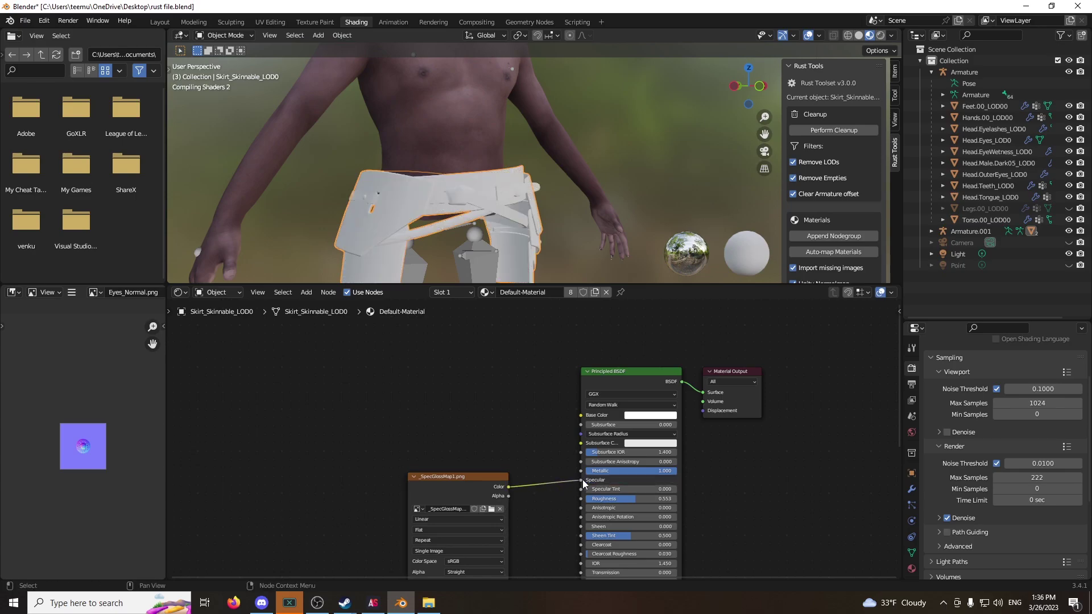
left_click(428, 603)
Link _MainTex1 into Base Color and lower the kilt material's Metallic value.
left_click_drag(382, 200, 580, 415)
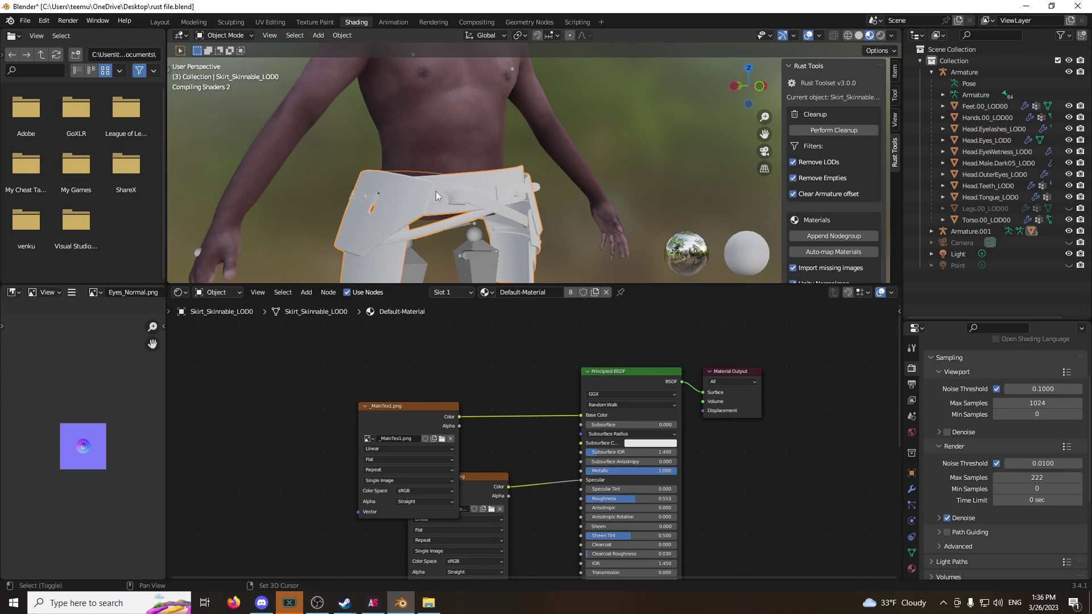
scroll(436, 191, "up", 4)
mouse_move(568, 284)
left_mouse_down()
mouse_move(568, 453)
mouse_move(567, 268)
left_mouse_up()
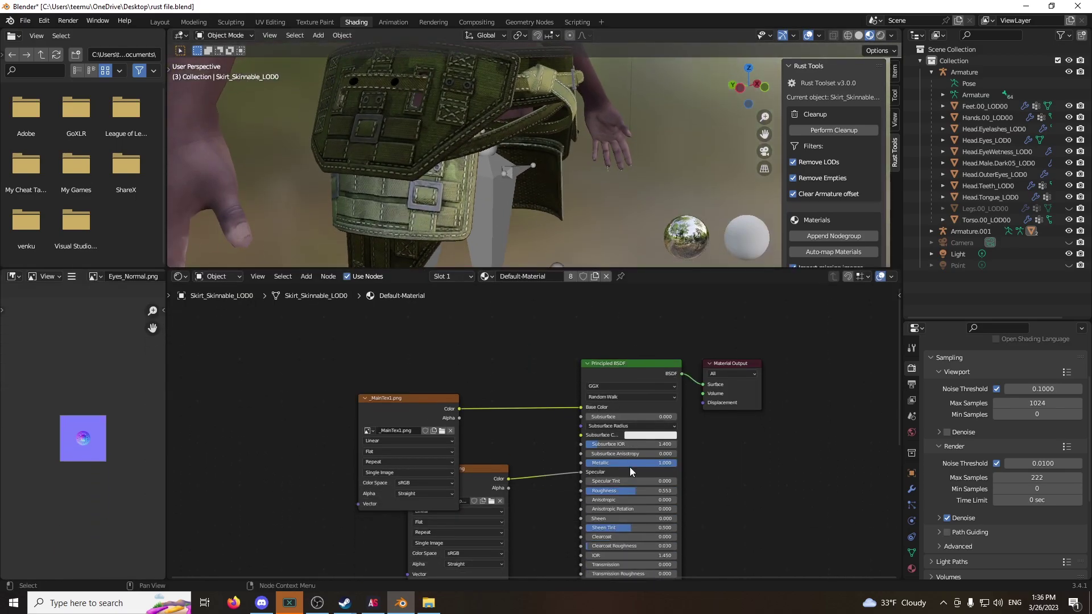
left_click_drag(631, 463, 662, 491)
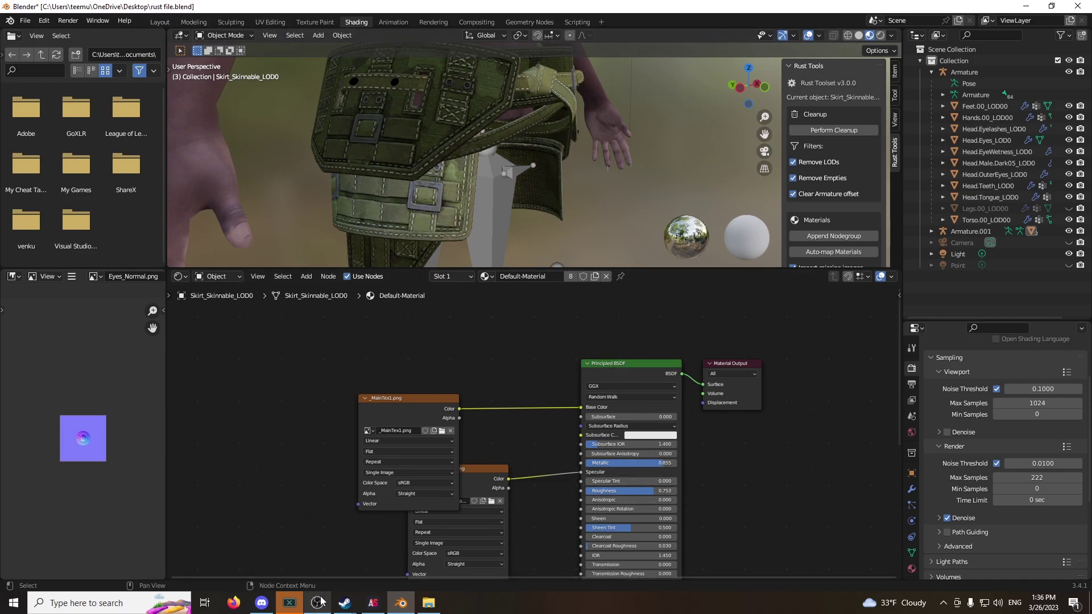
mouse_move(319, 601)
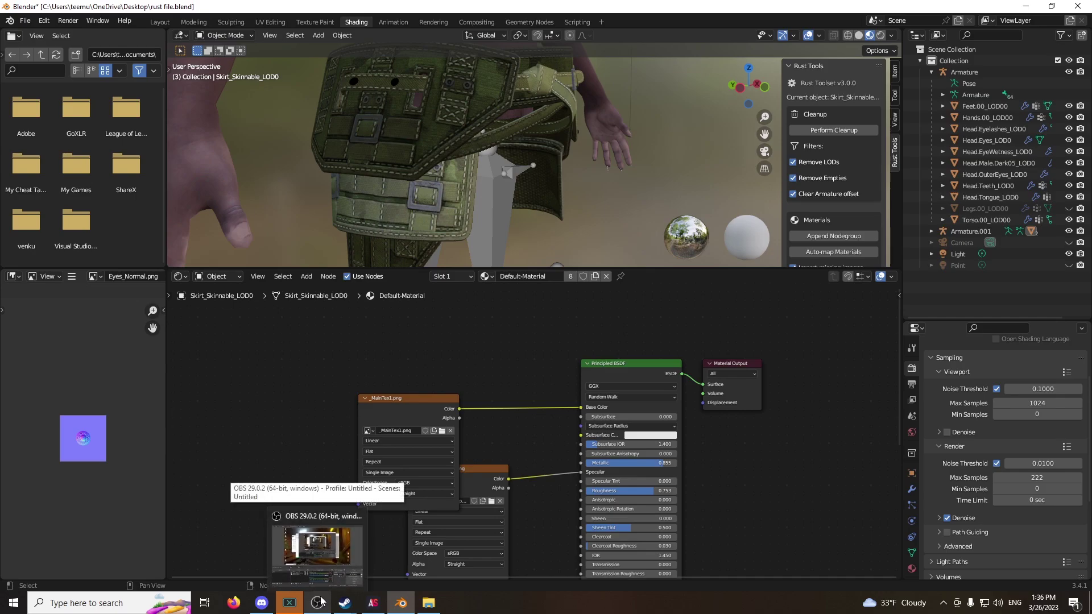